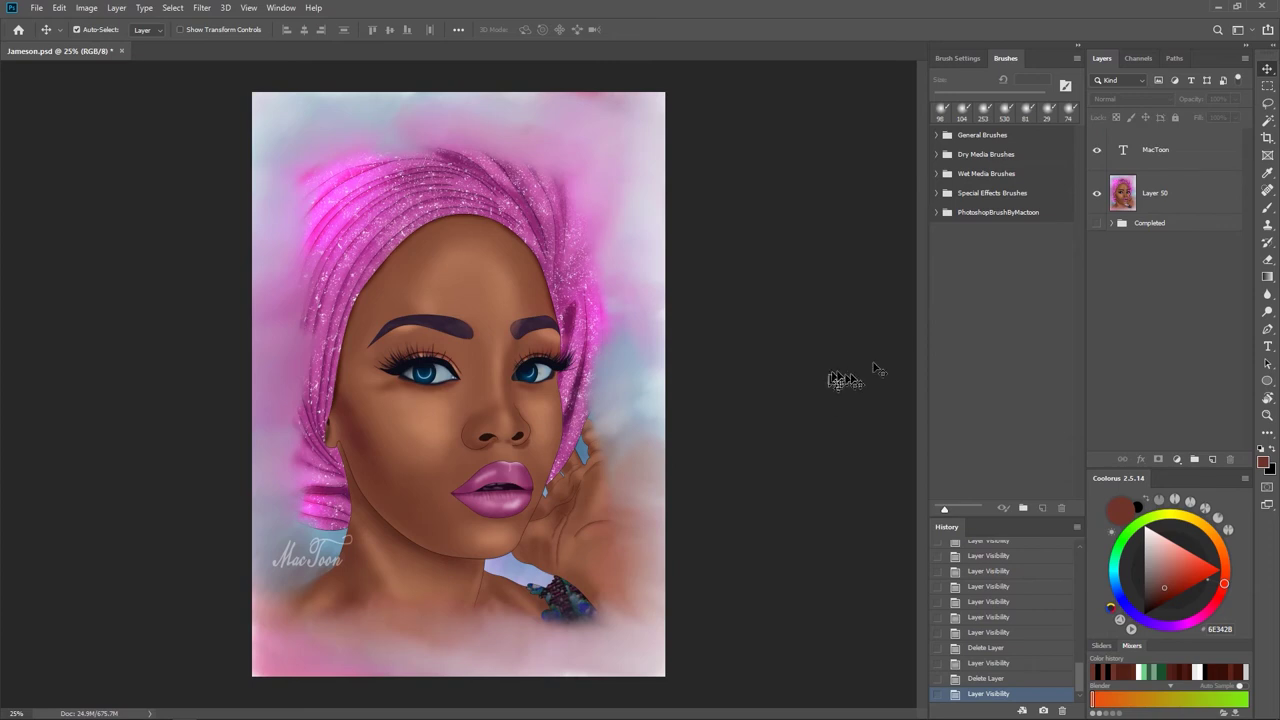
- Convert Layer 50 to a smart object and open the Oil Paint filter on it with the canvas preview enabled
right_click(1173, 204)
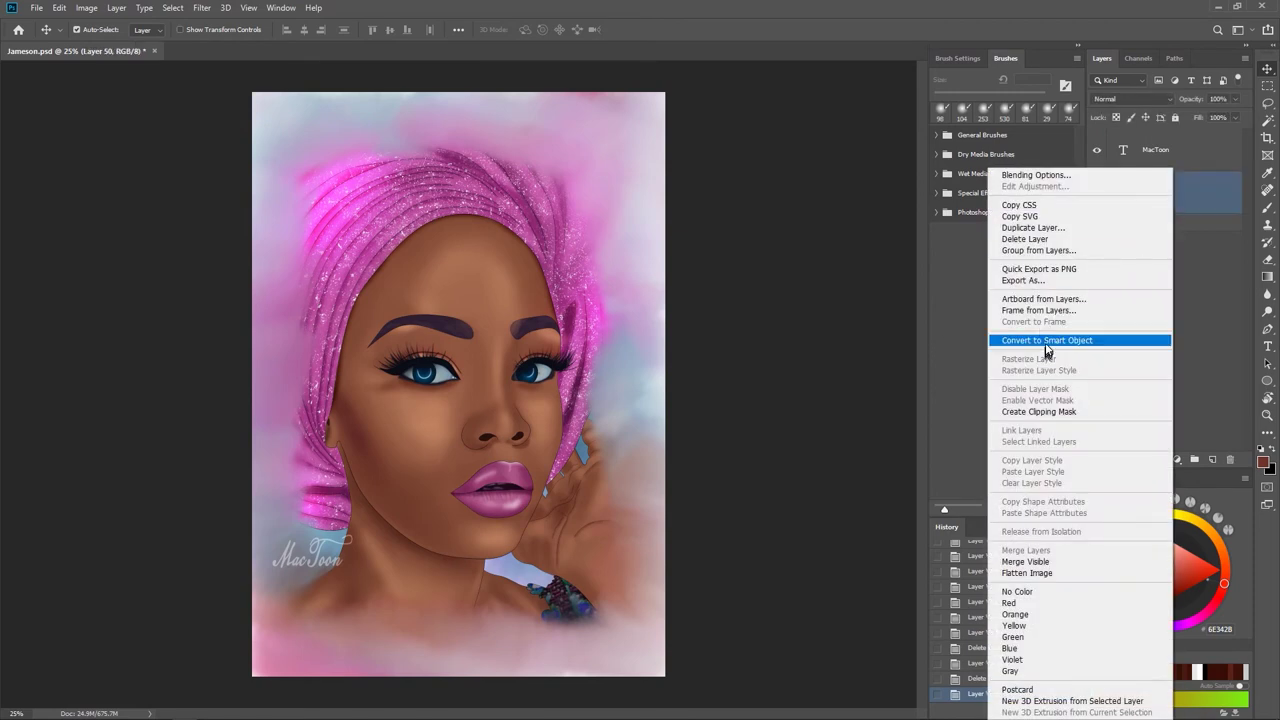
click(1044, 341)
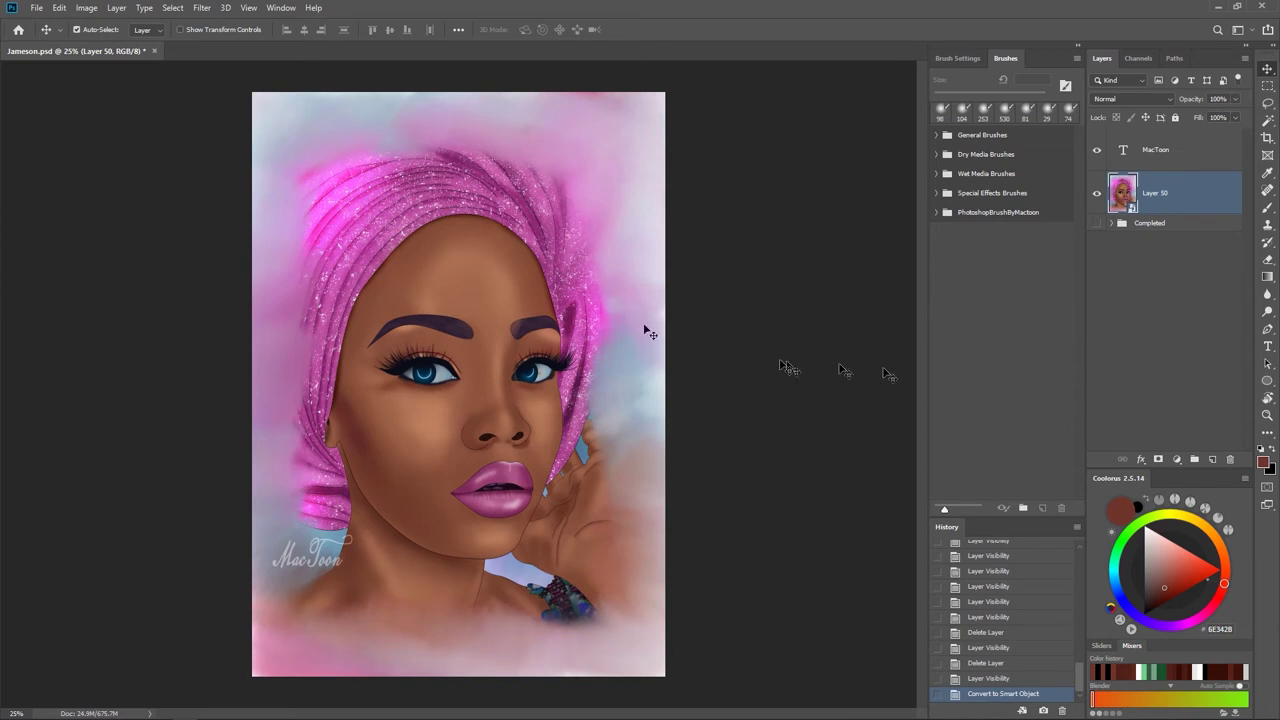
click(201, 8)
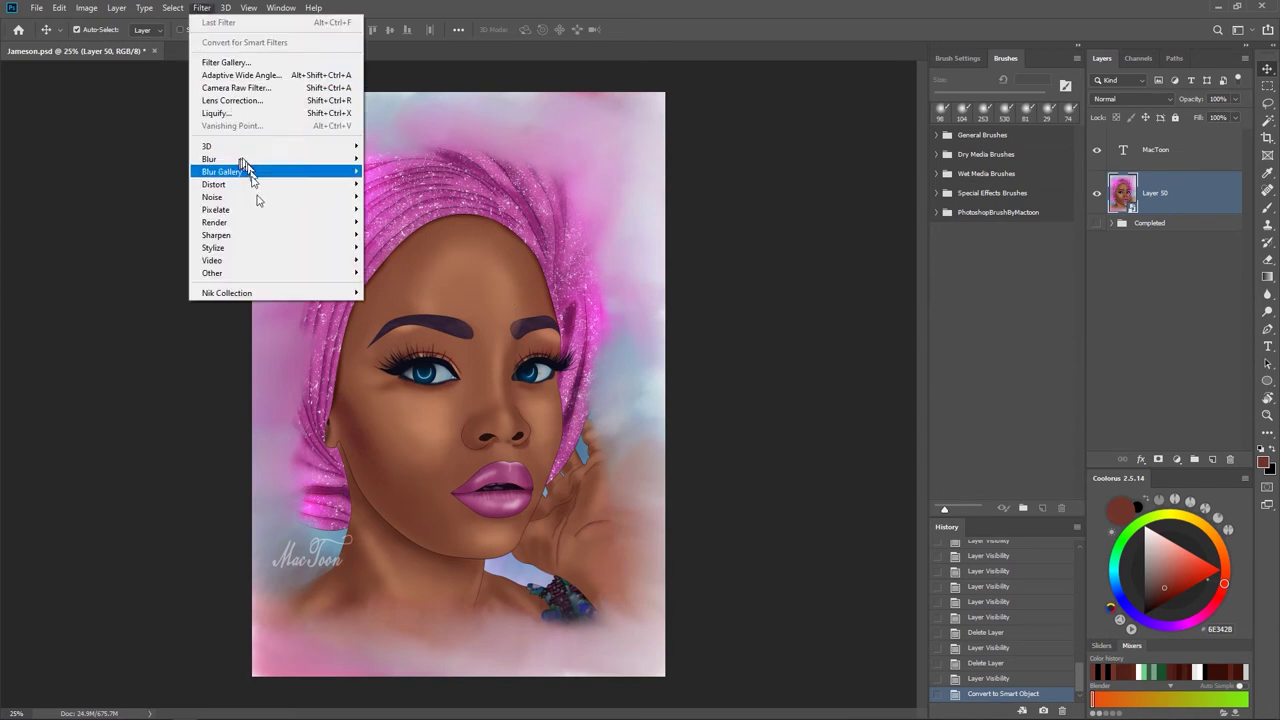
mouse_move(300, 248)
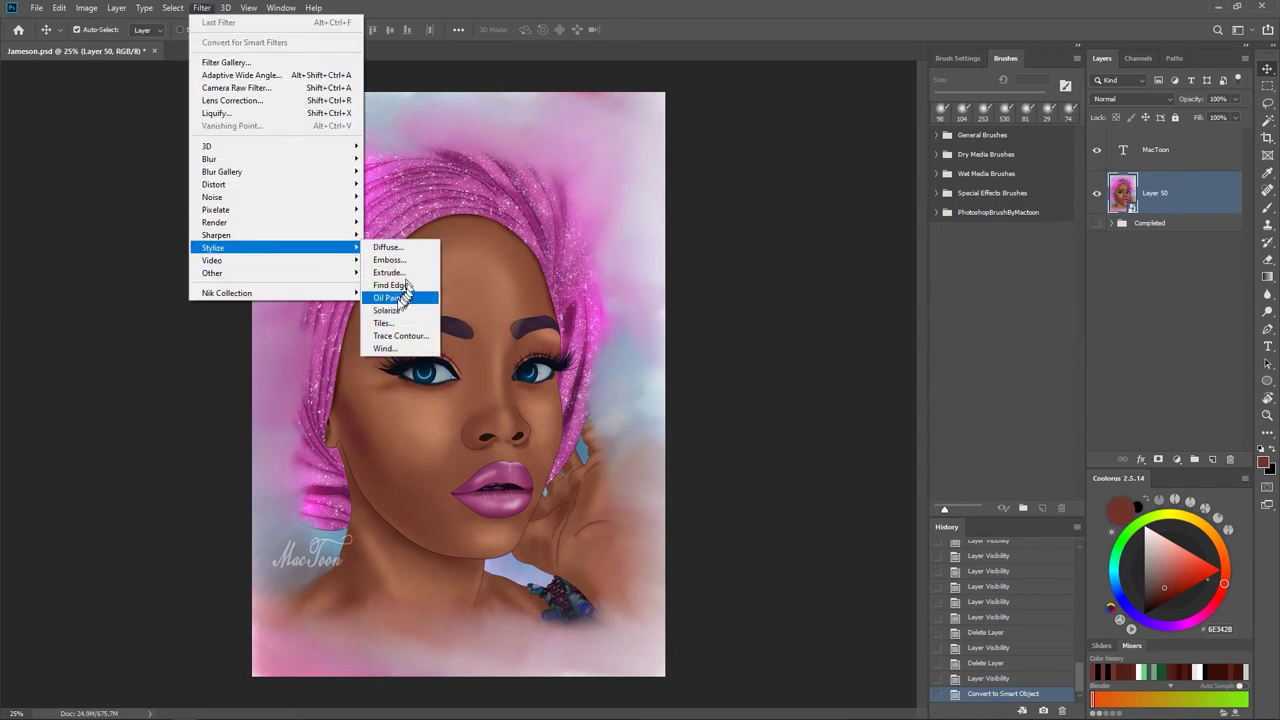
click(390, 297)
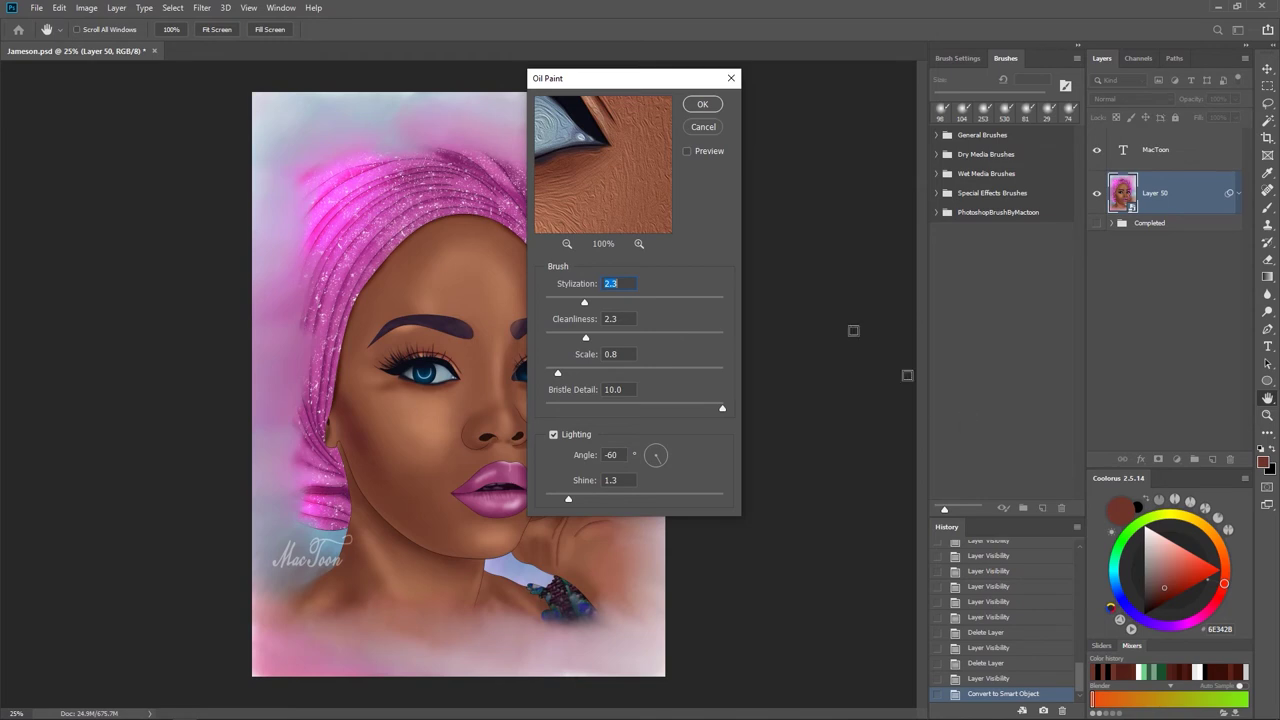
mouse_move(618, 80)
mouse_down()
mouse_move(688, 116)
mouse_move(772, 106)
mouse_up()
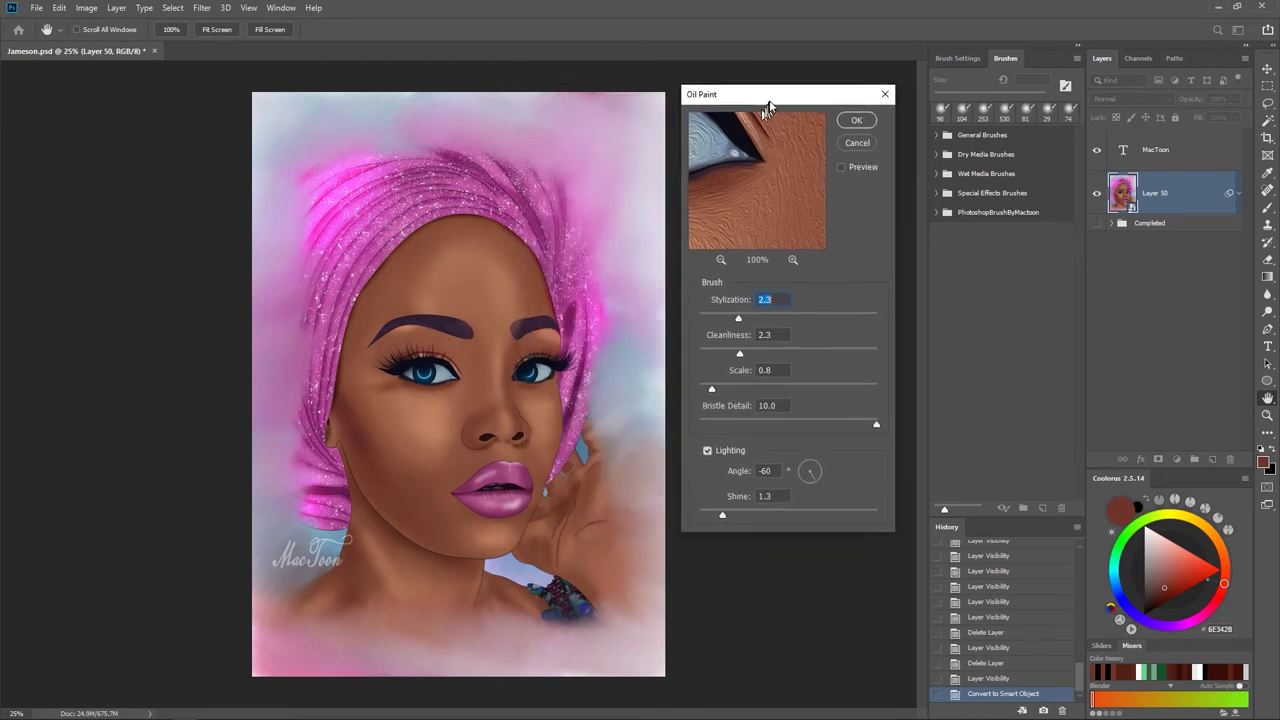
click(840, 167)
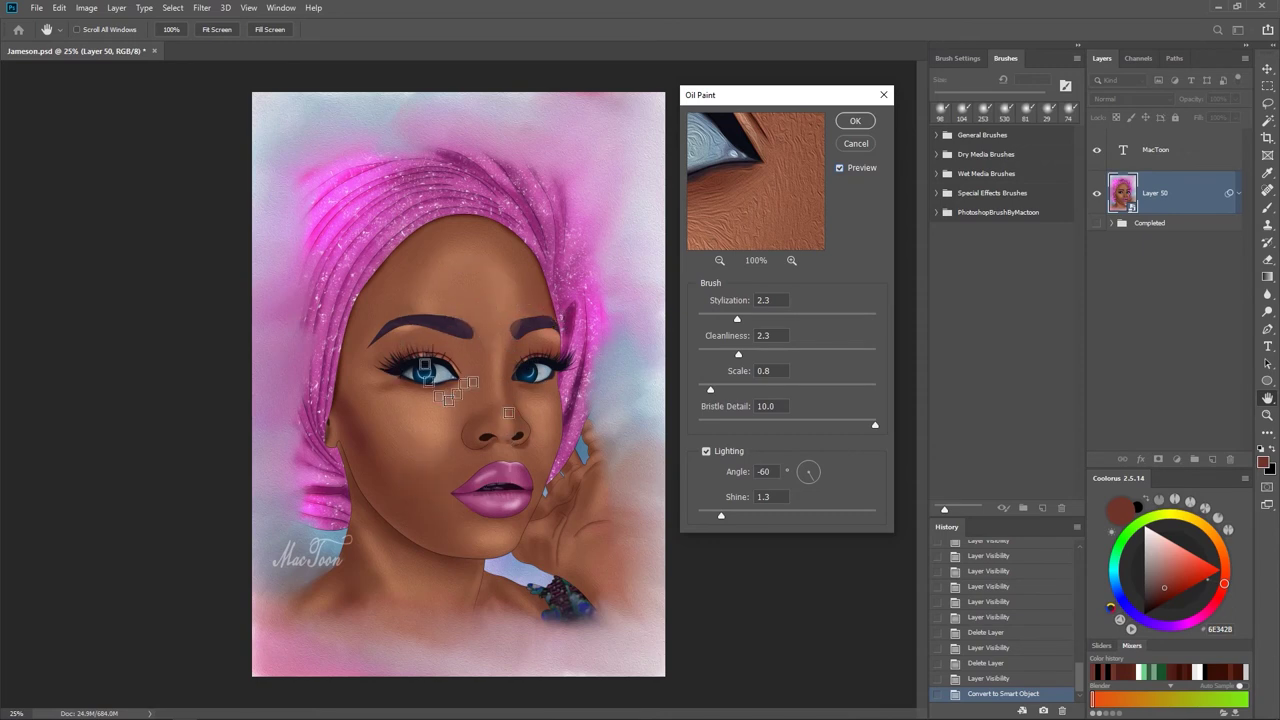
- Set the Oil Paint stylization to 4.8, bristle detail to 10.0 and lighting shine to 0.2
drag(876, 428, 744, 428)
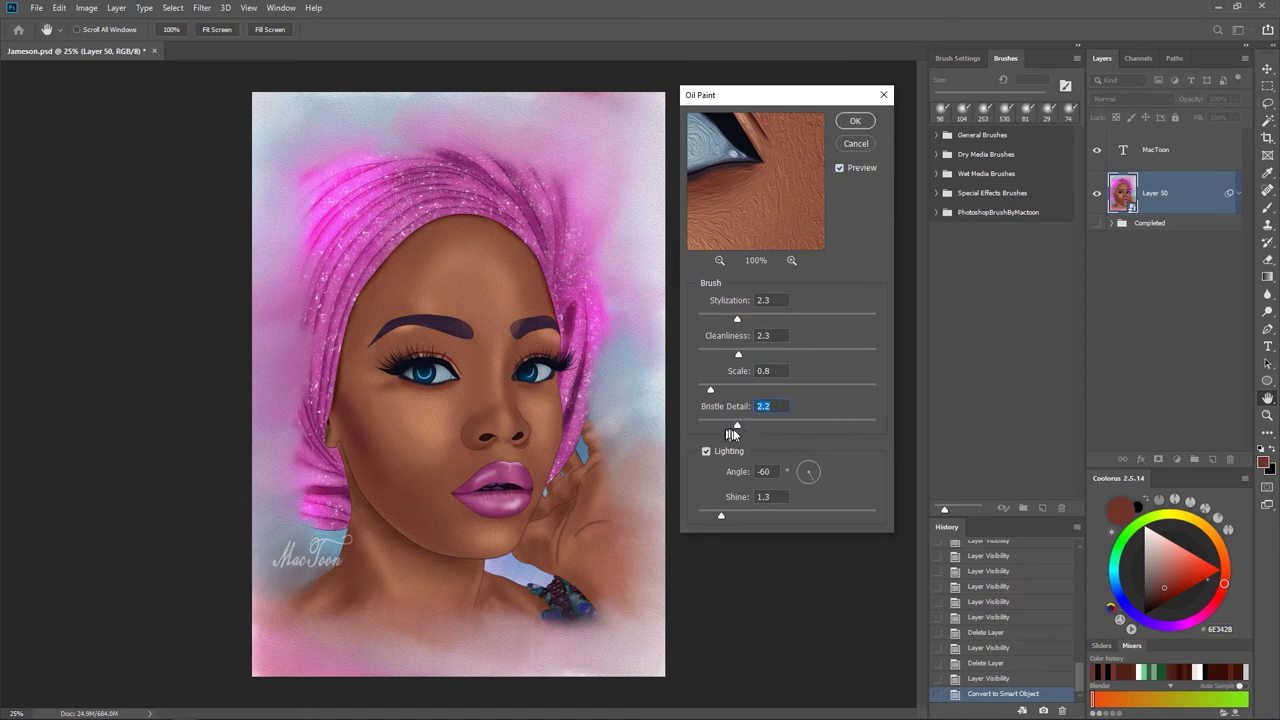
click(738, 425)
drag(739, 319, 730, 322)
drag(719, 520, 702, 519)
drag(756, 428, 878, 428)
drag(757, 331, 782, 331)
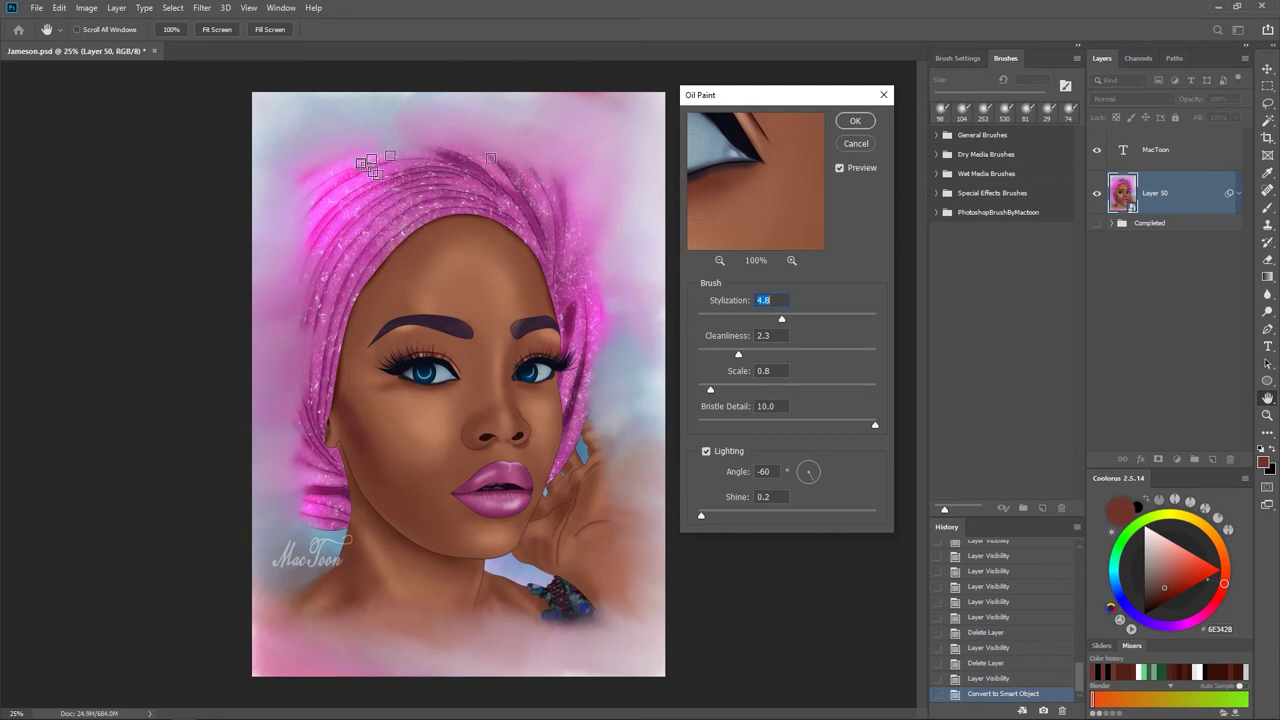
- Apply the Oil Paint filter to Layer 50 and compare the portrait with and without the effect
click(841, 169)
click(839, 167)
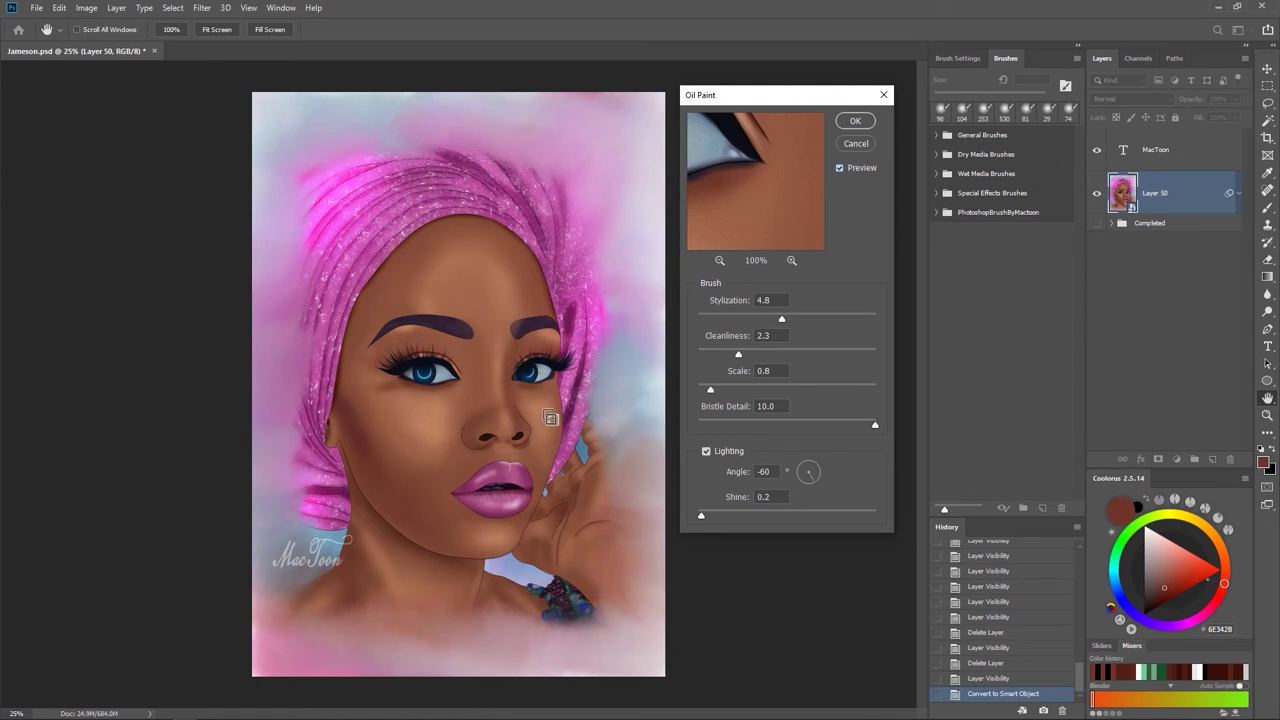
click(855, 122)
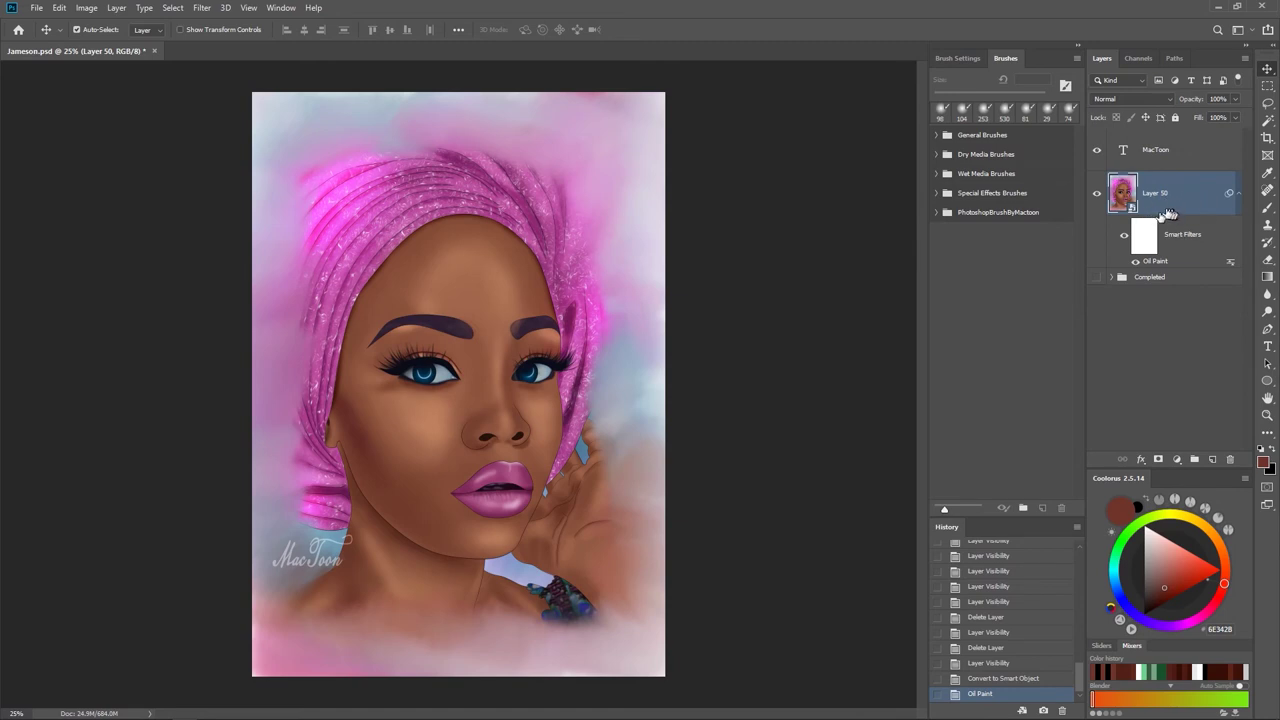
click(1125, 237)
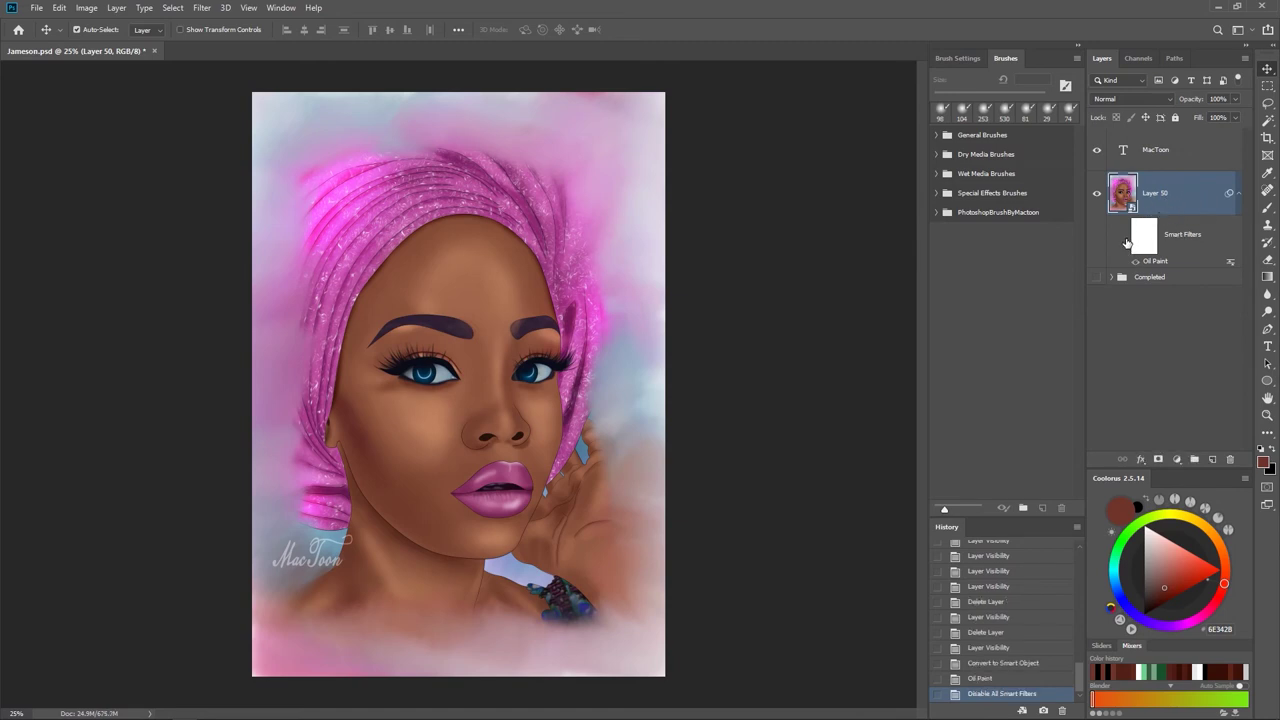
click(1124, 238)
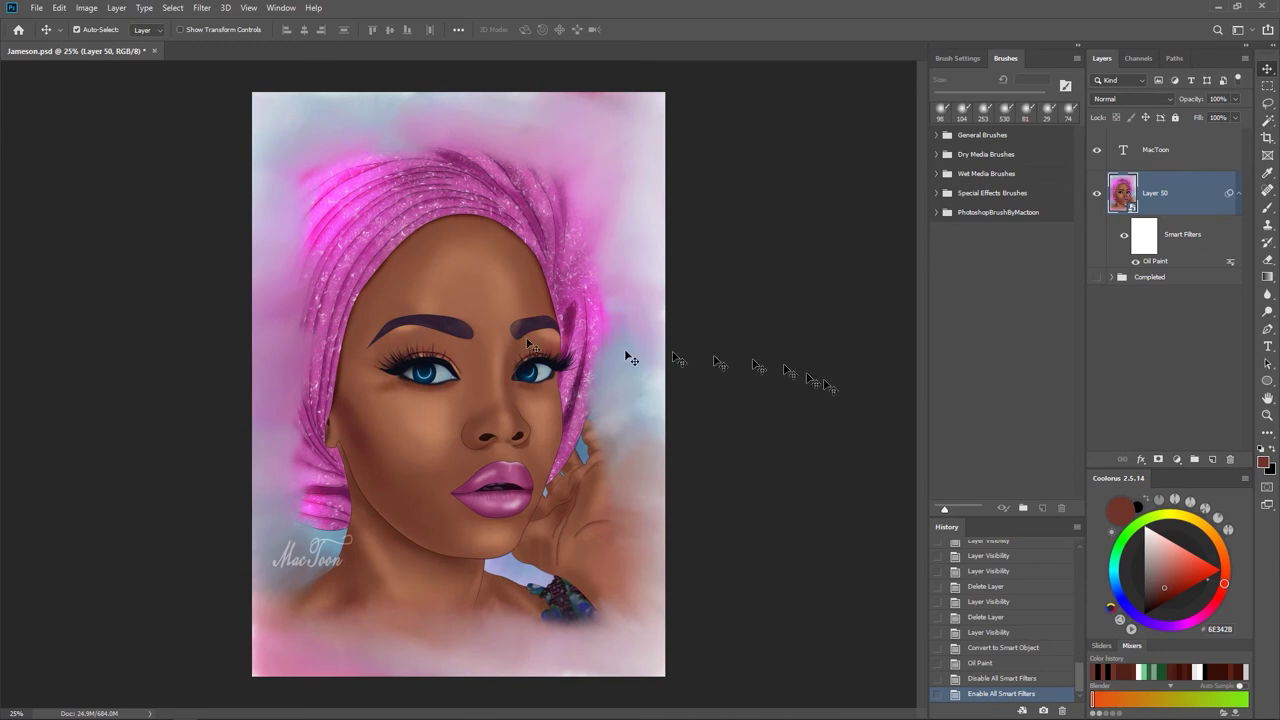
- Check the document's image size with the width and height shown in pixels
click(88, 9)
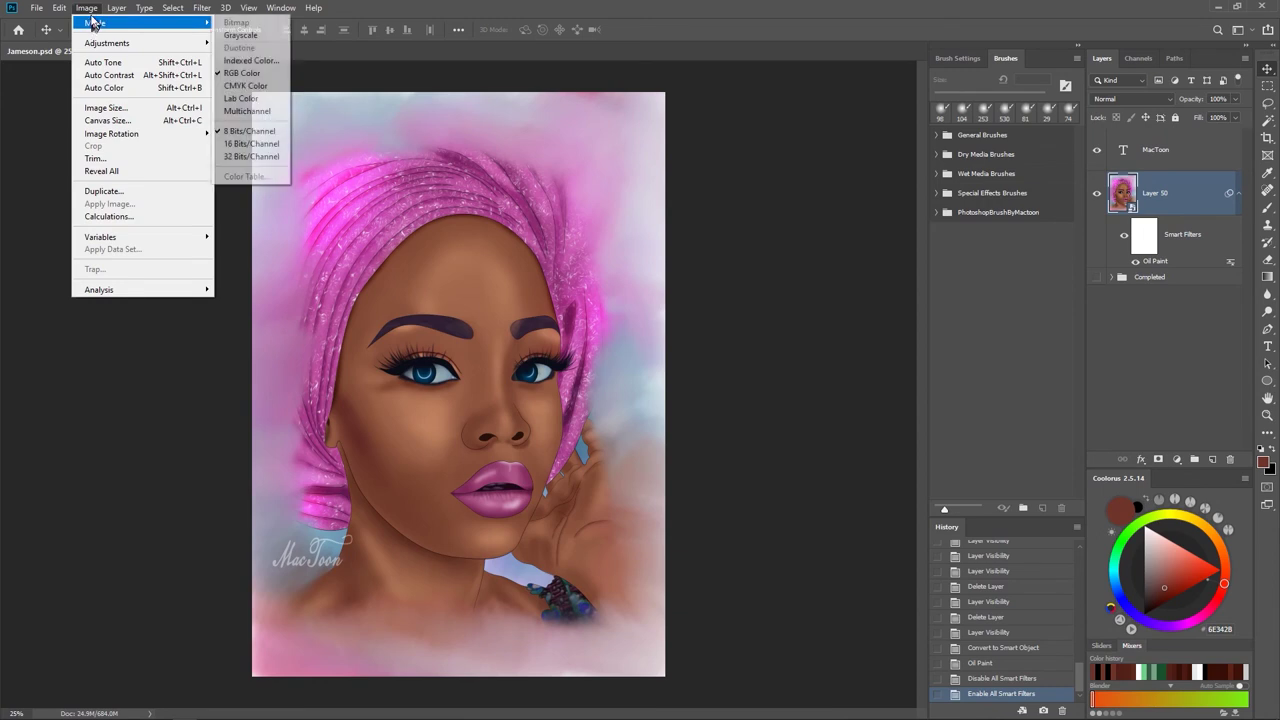
click(114, 108)
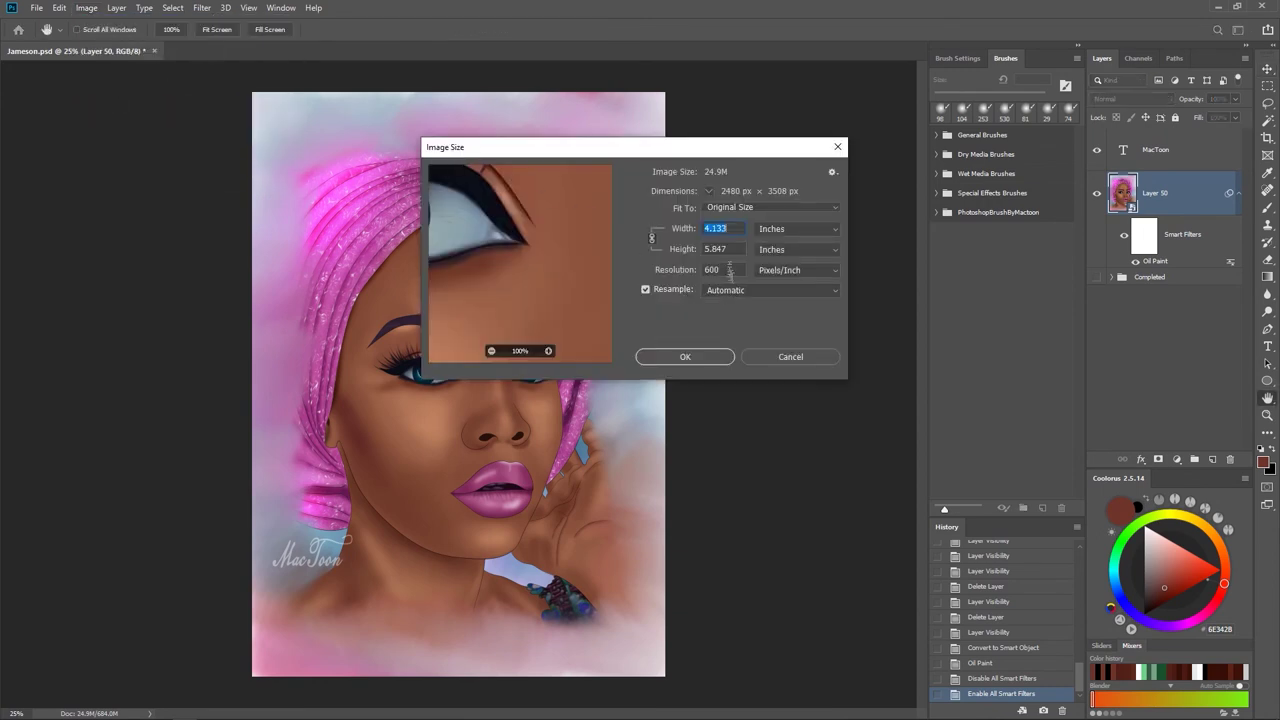
click(830, 229)
click(777, 253)
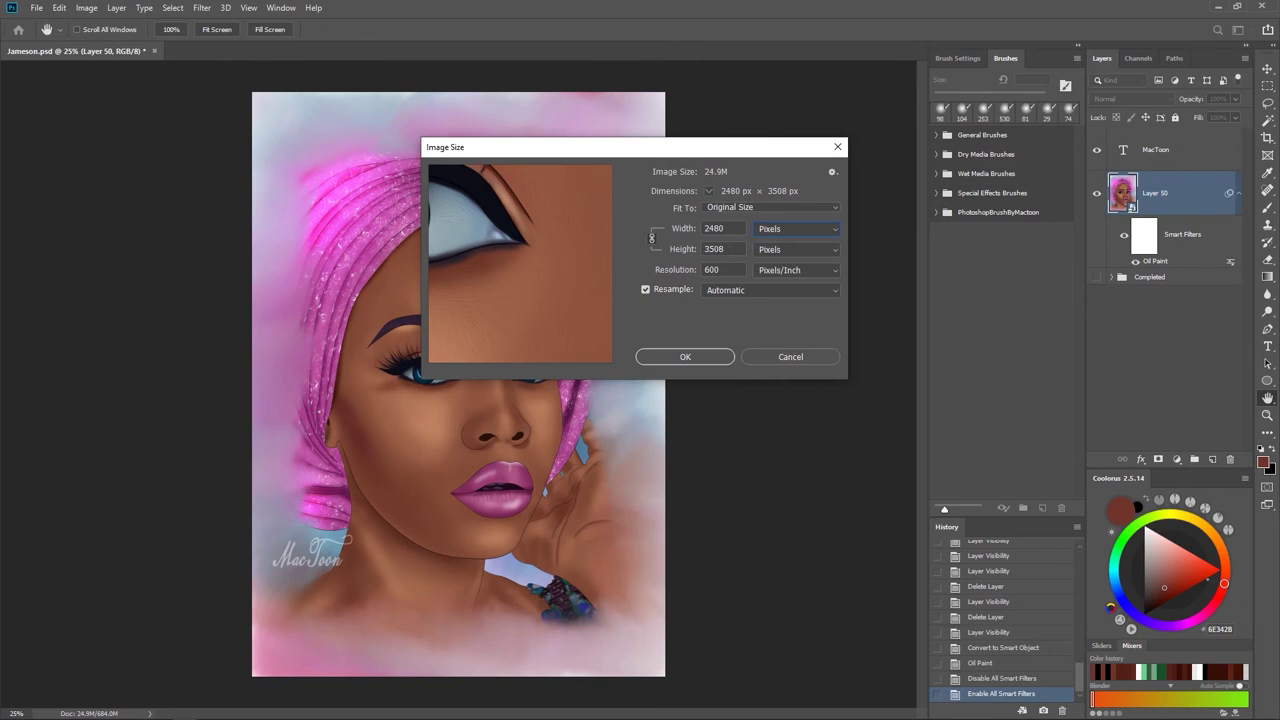
click(690, 357)
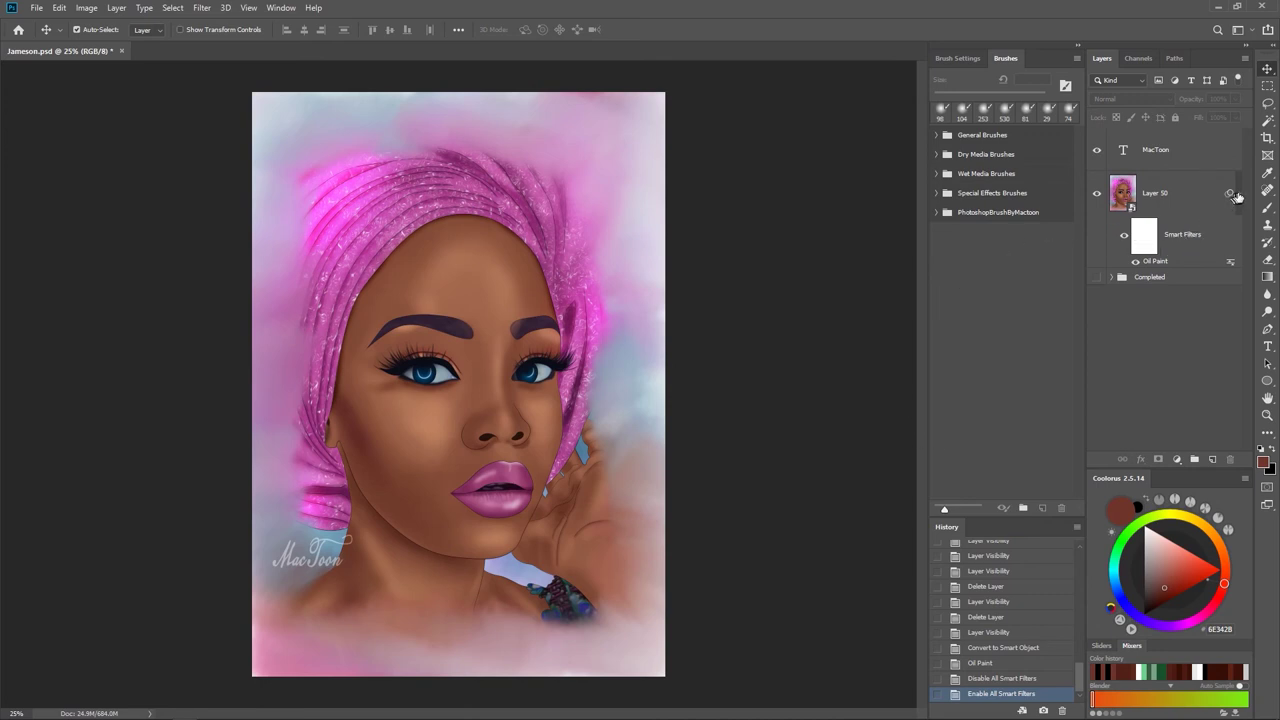
- Duplicate Layer 50 and set the duplicate's blend mode to Vivid Light
click(1237, 193)
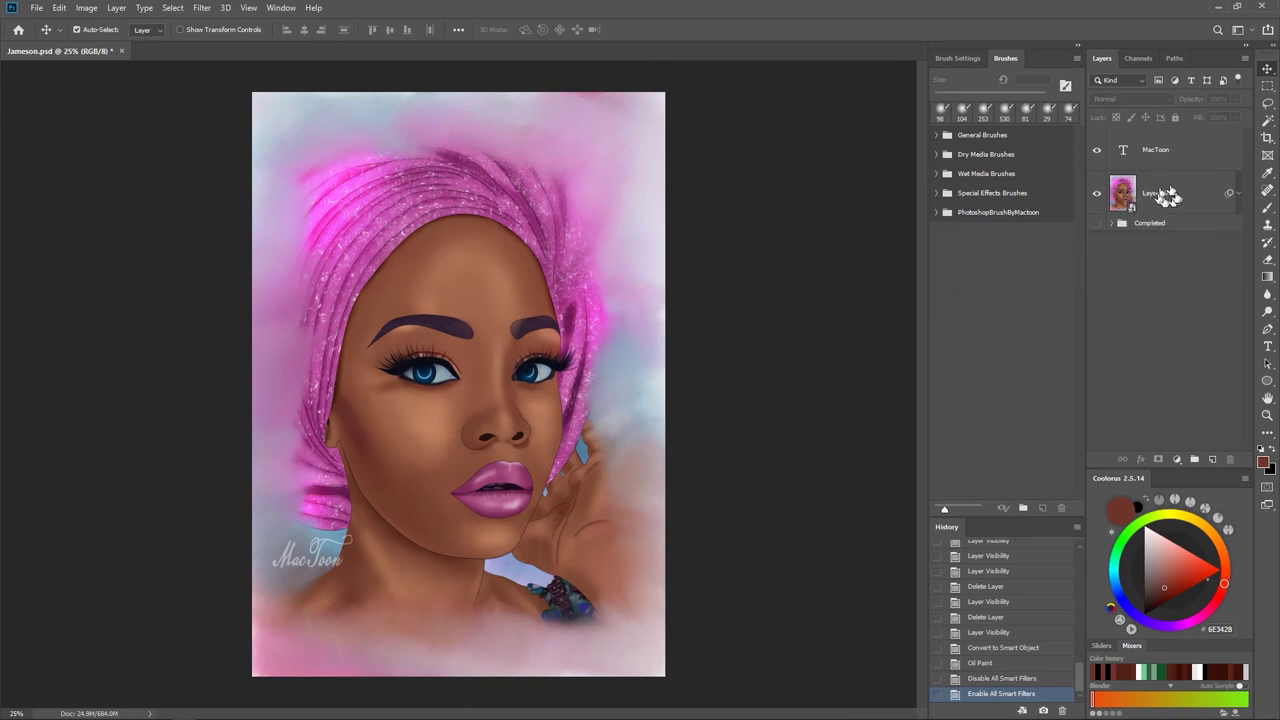
click(1178, 197)
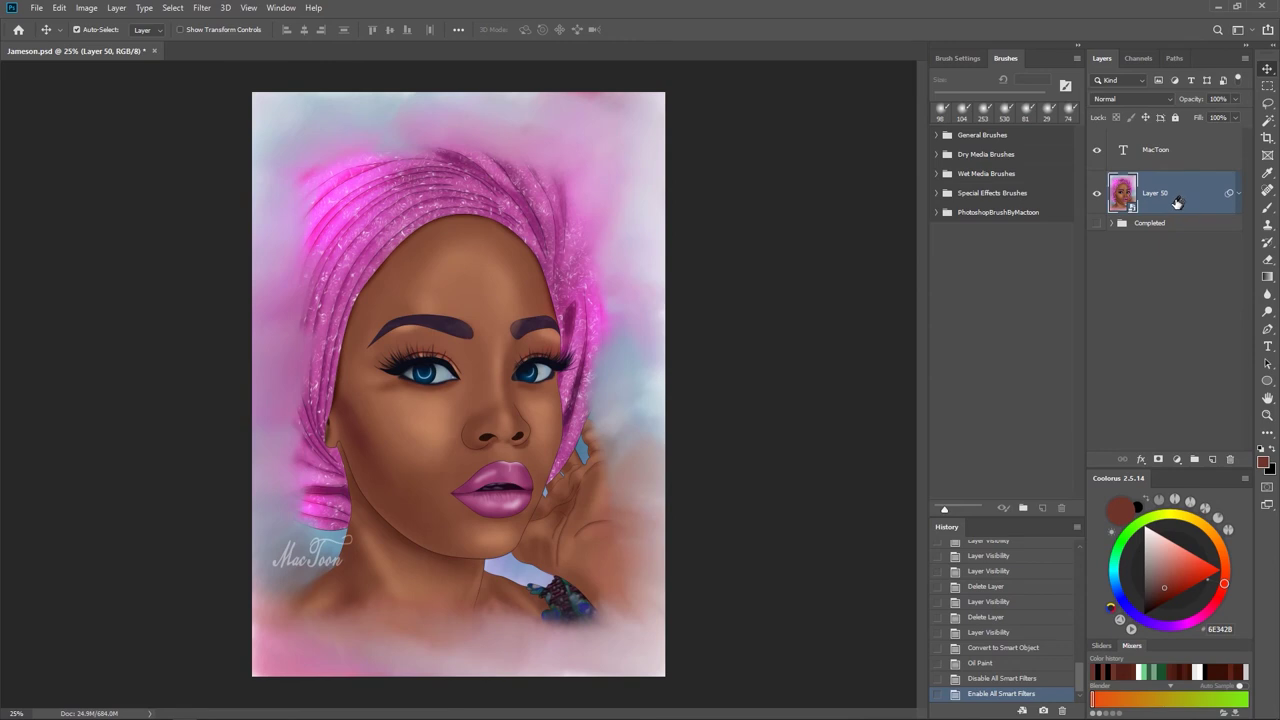
drag(1186, 205, 1212, 459)
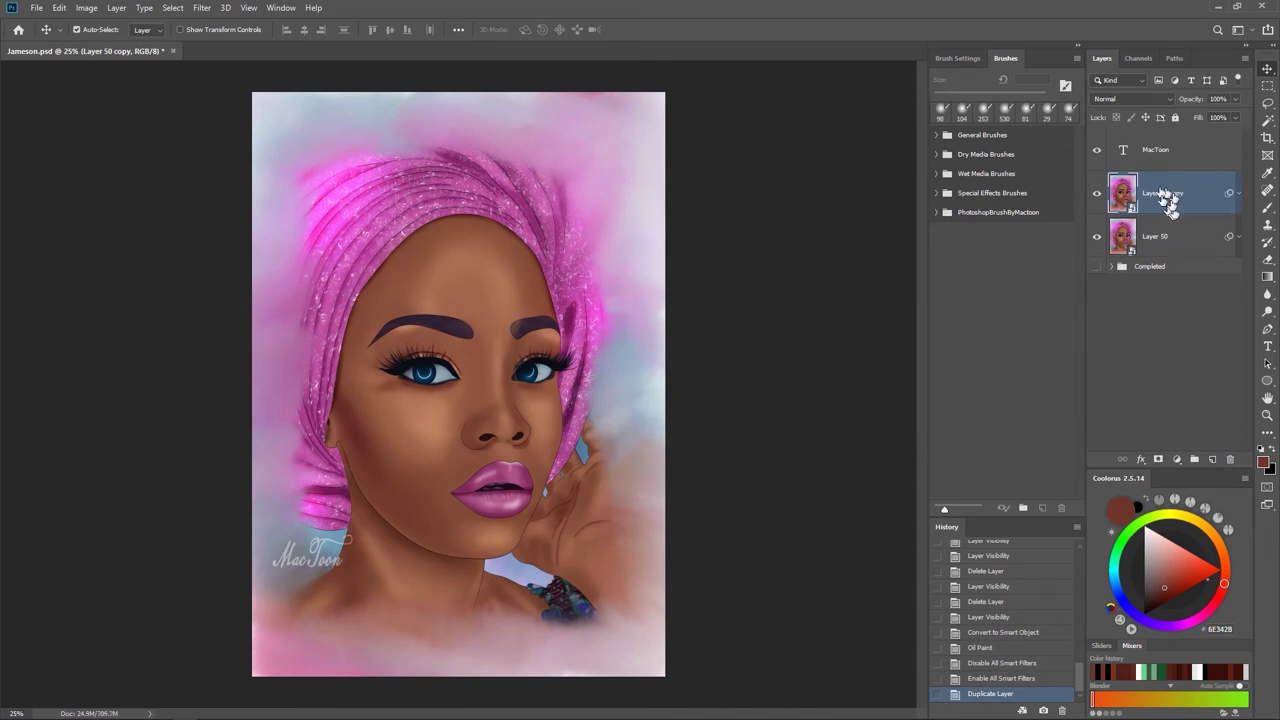
click(1155, 99)
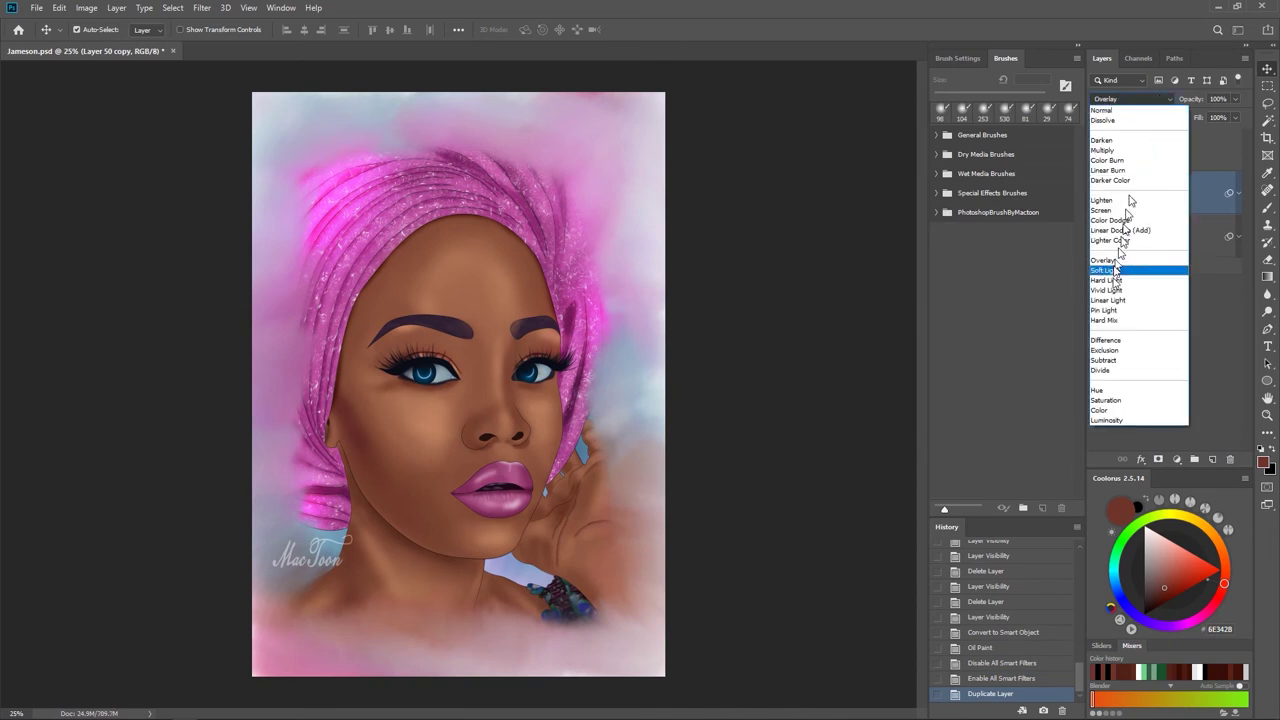
click(1110, 291)
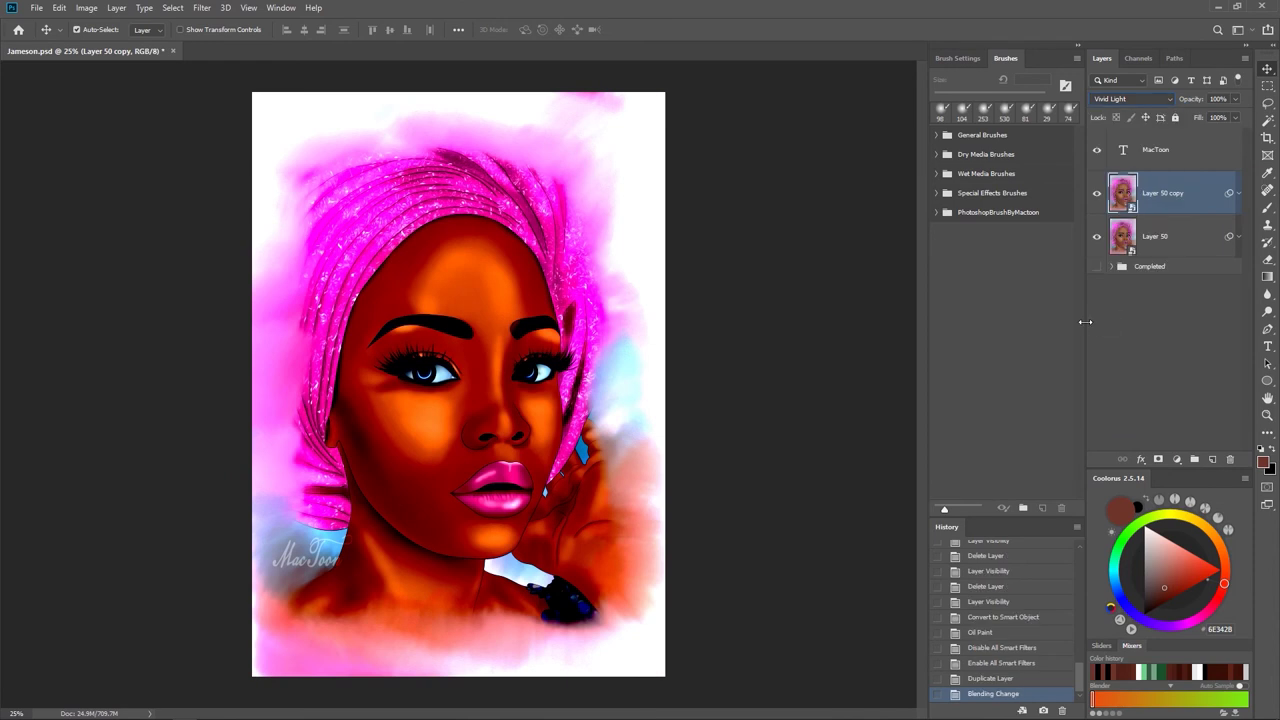
- Apply a High Pass filter to the Vivid Light duplicate, slightly reducing its radius after comparing the preview
click(201, 9)
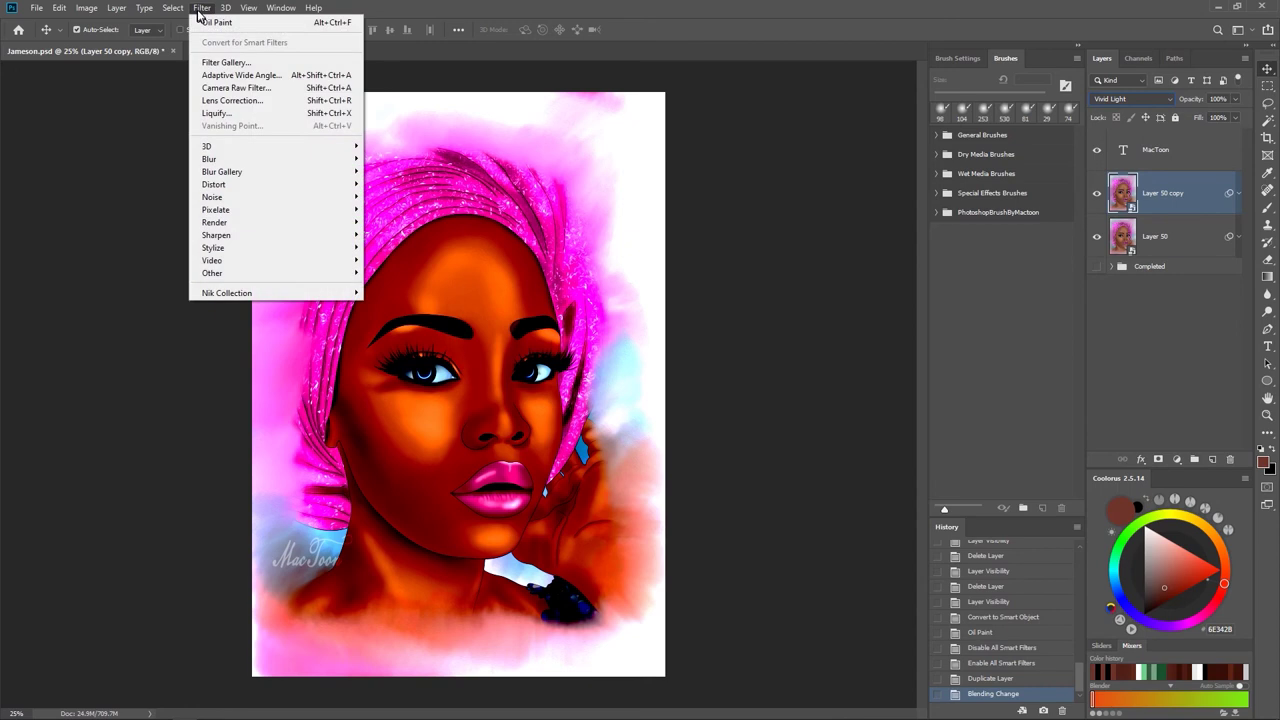
mouse_move(355, 276)
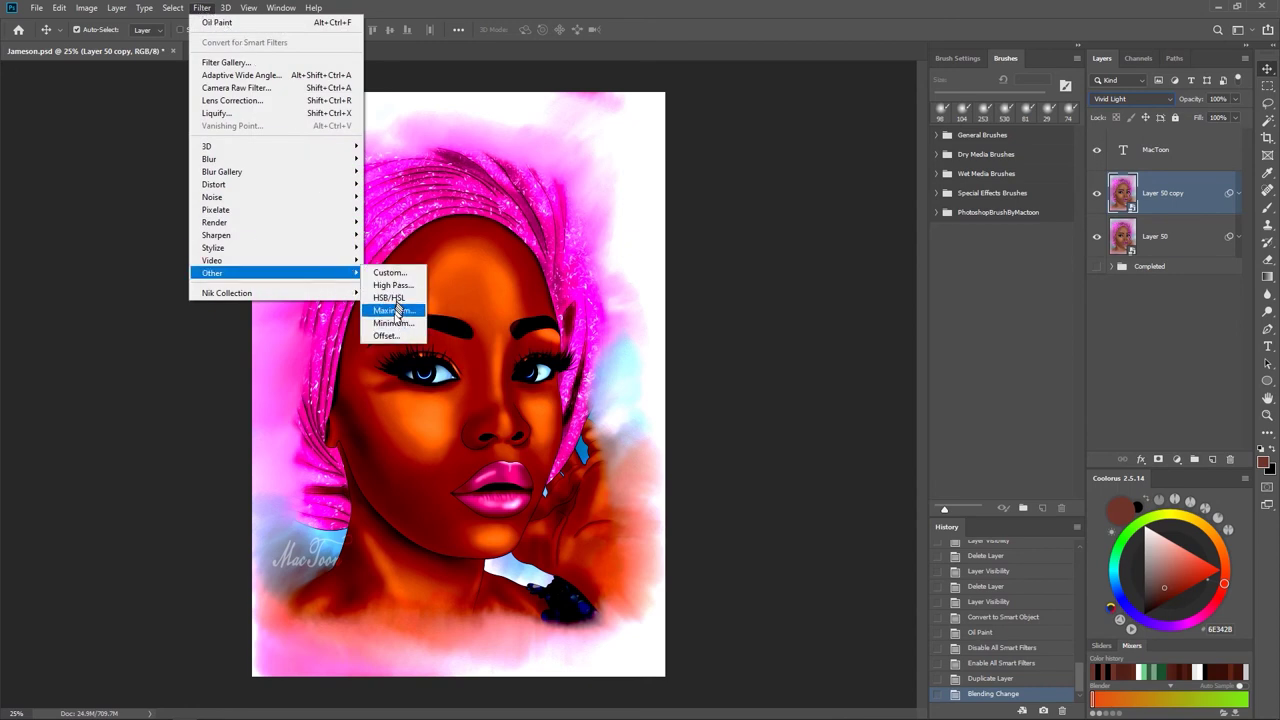
click(391, 287)
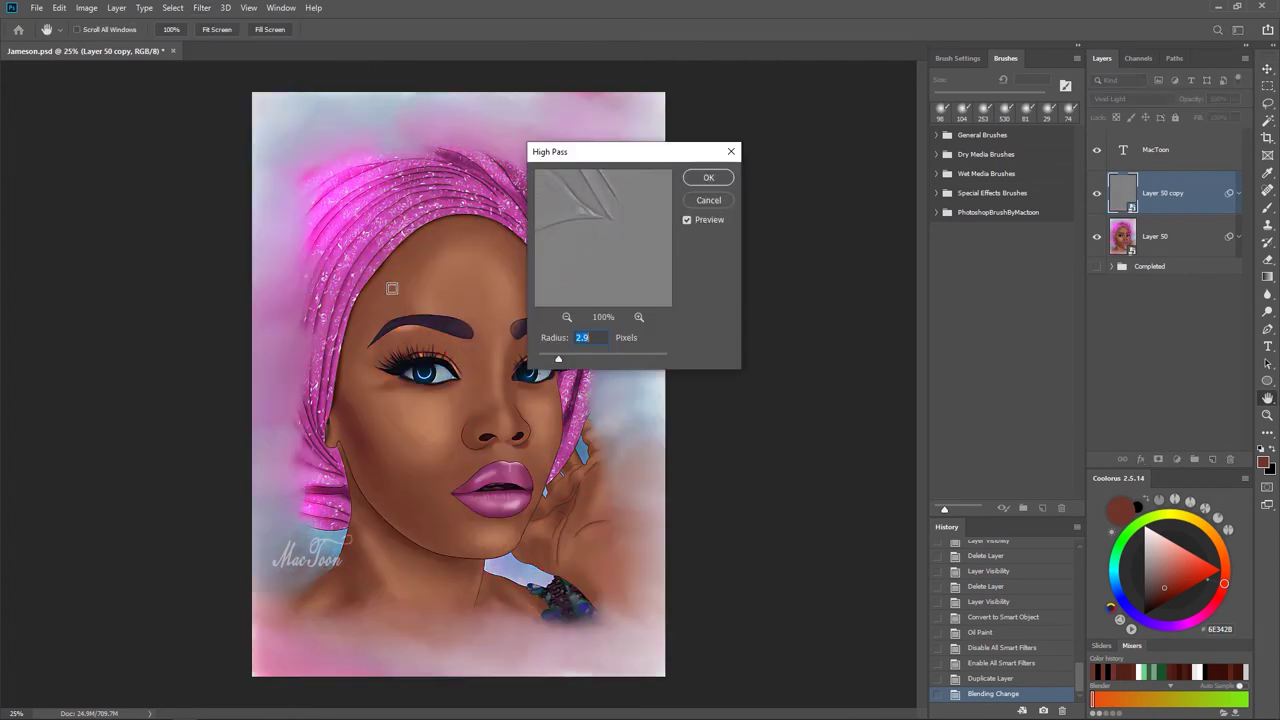
drag(620, 152, 758, 124)
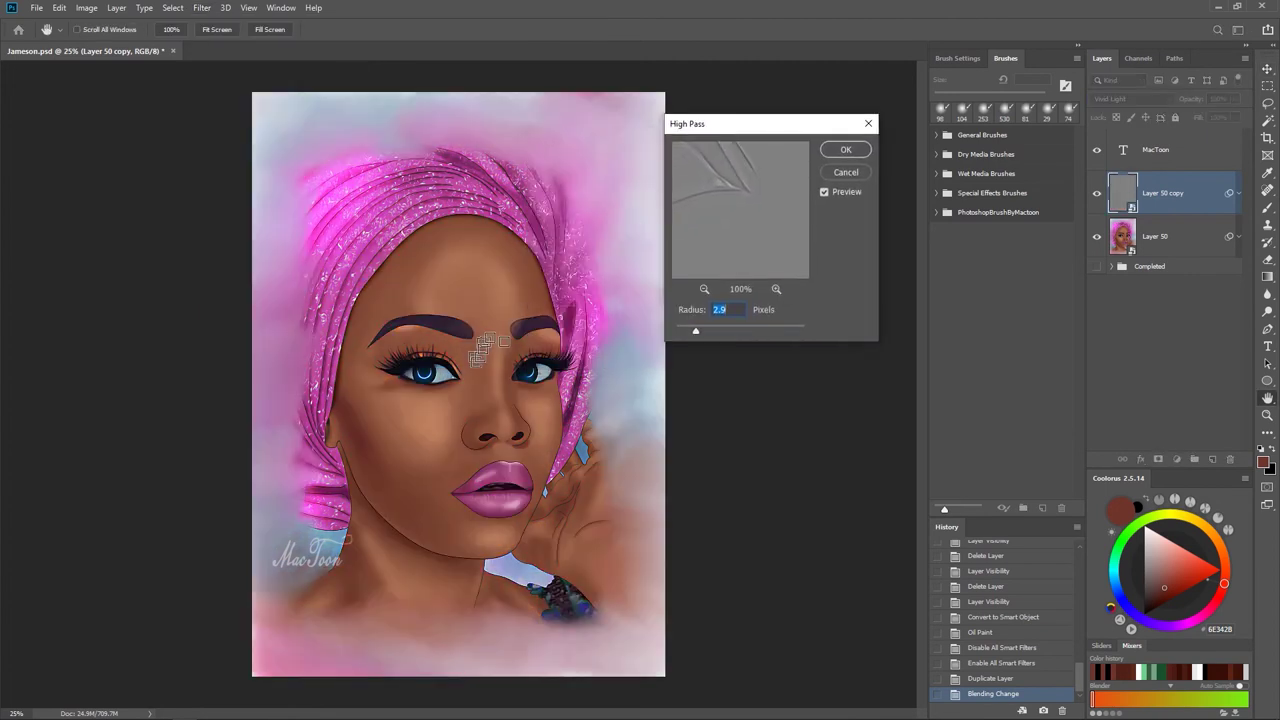
click(823, 192)
click(824, 191)
mouse_move(697, 331)
mouse_down()
mouse_move(678, 334)
mouse_move(742, 334)
mouse_move(694, 334)
mouse_up()
click(843, 152)
- Examine the face close up with the High Pass layer hidden and shown to judge the sharpening
click(1097, 195)
click(1097, 195)
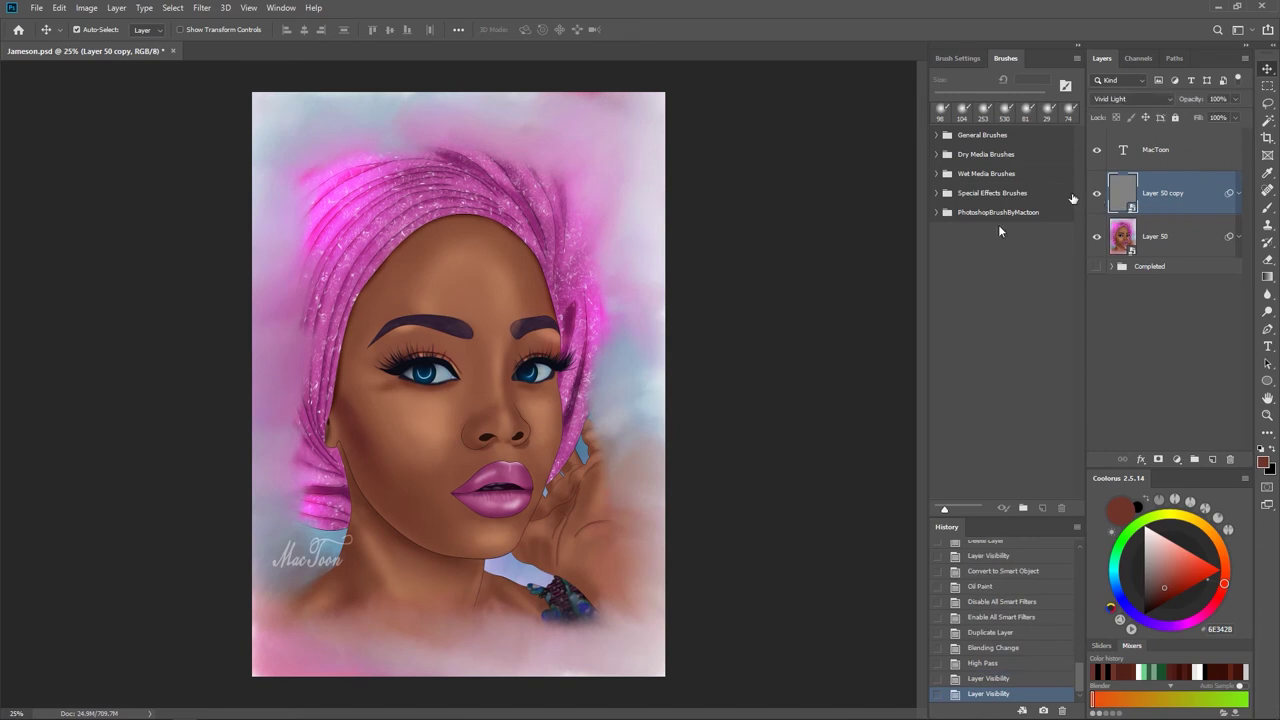
key(ctrl+plus)
drag(555, 428, 657, 366)
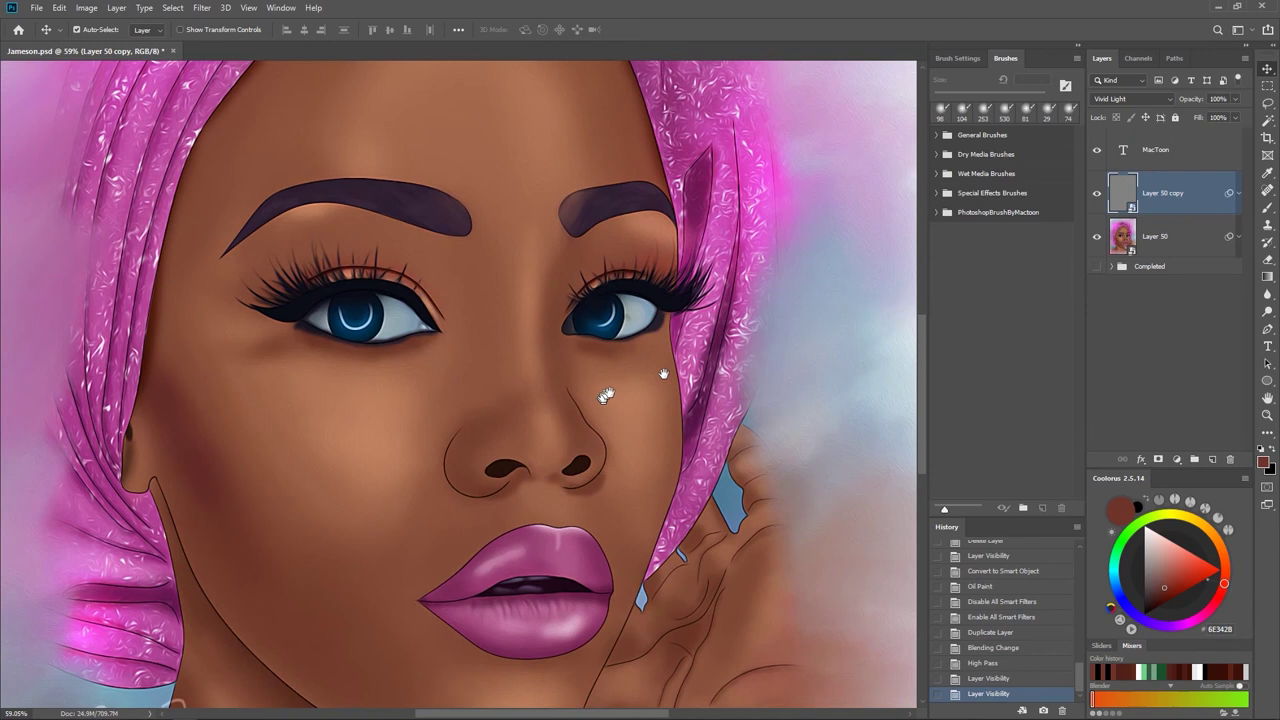
click(1098, 193)
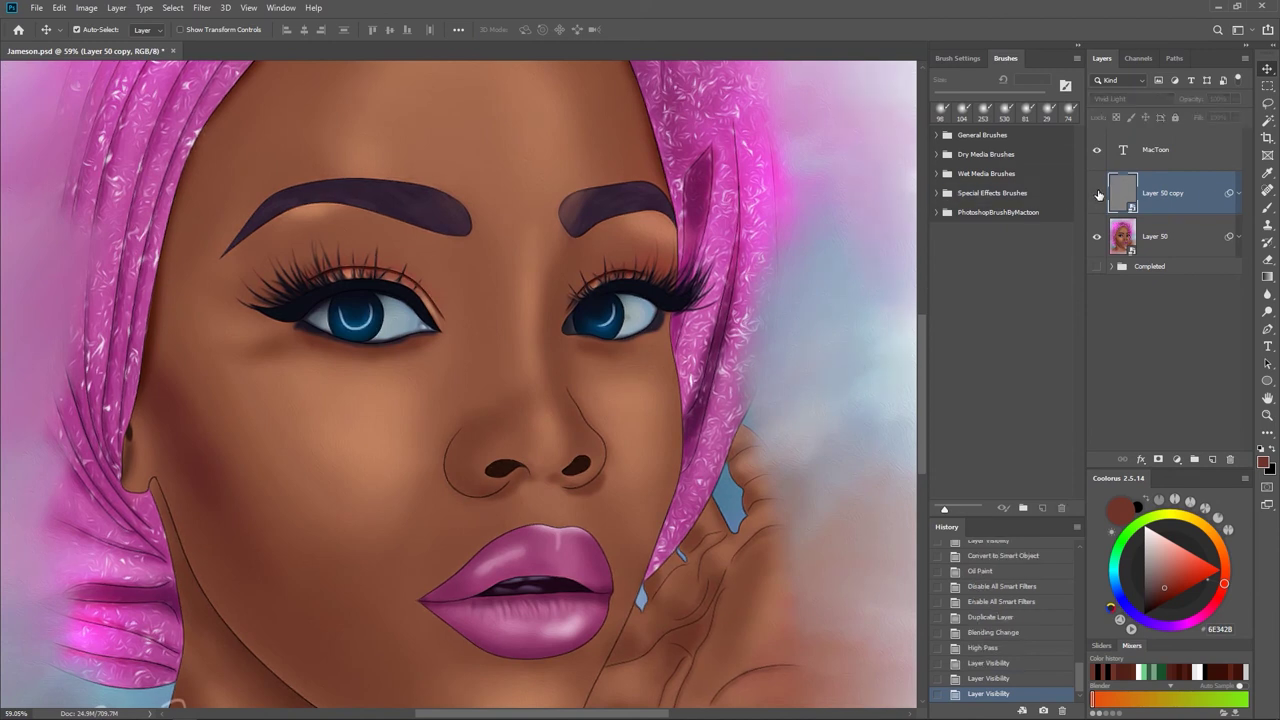
click(1097, 195)
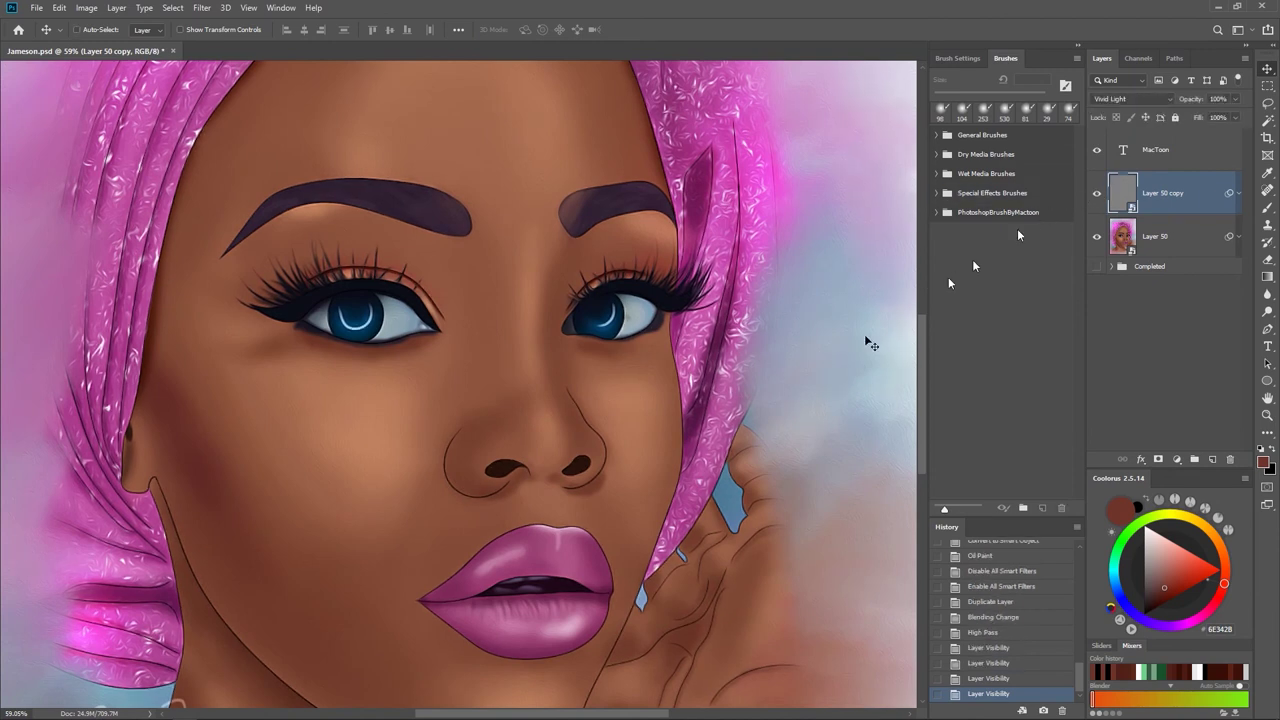
drag(772, 415, 740, 410)
scroll(735, 407, right, 3)
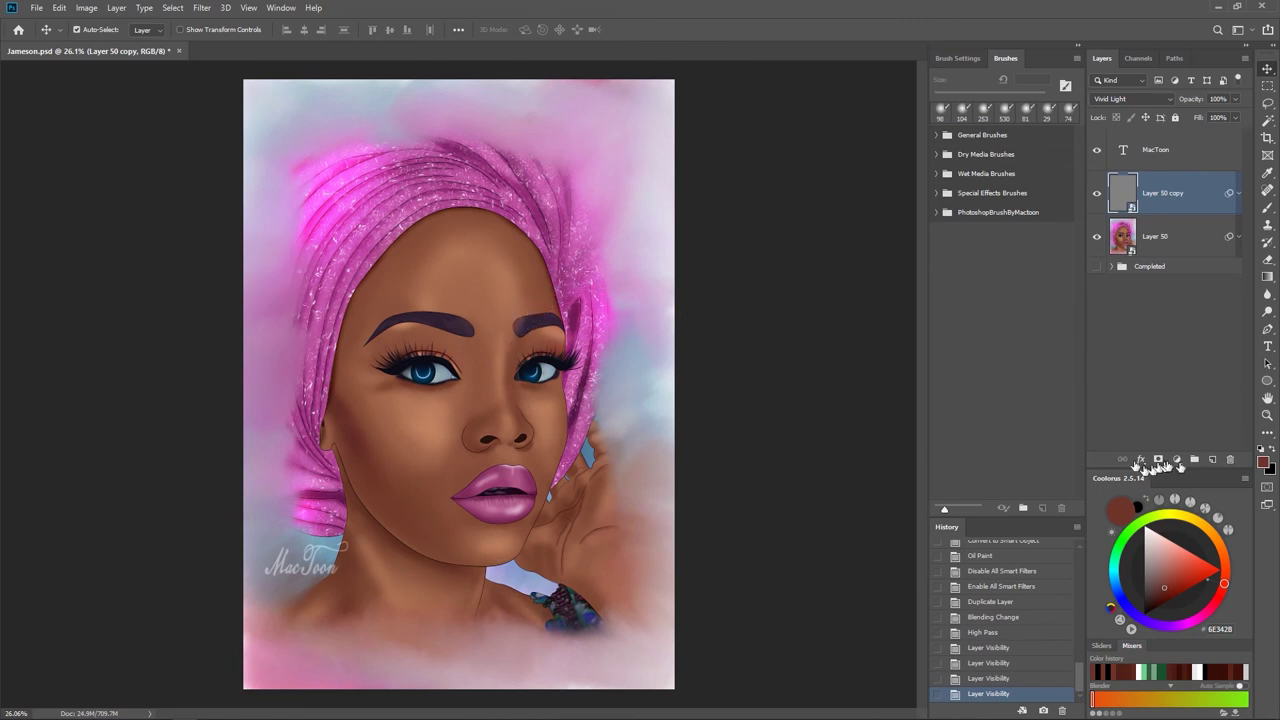
- Try a Vibrance adjustment layer with vibrance +54 and saturation -2 over the portrait, and delete it
click(1176, 459)
click(1194, 569)
drag(206, 155, 205, 187)
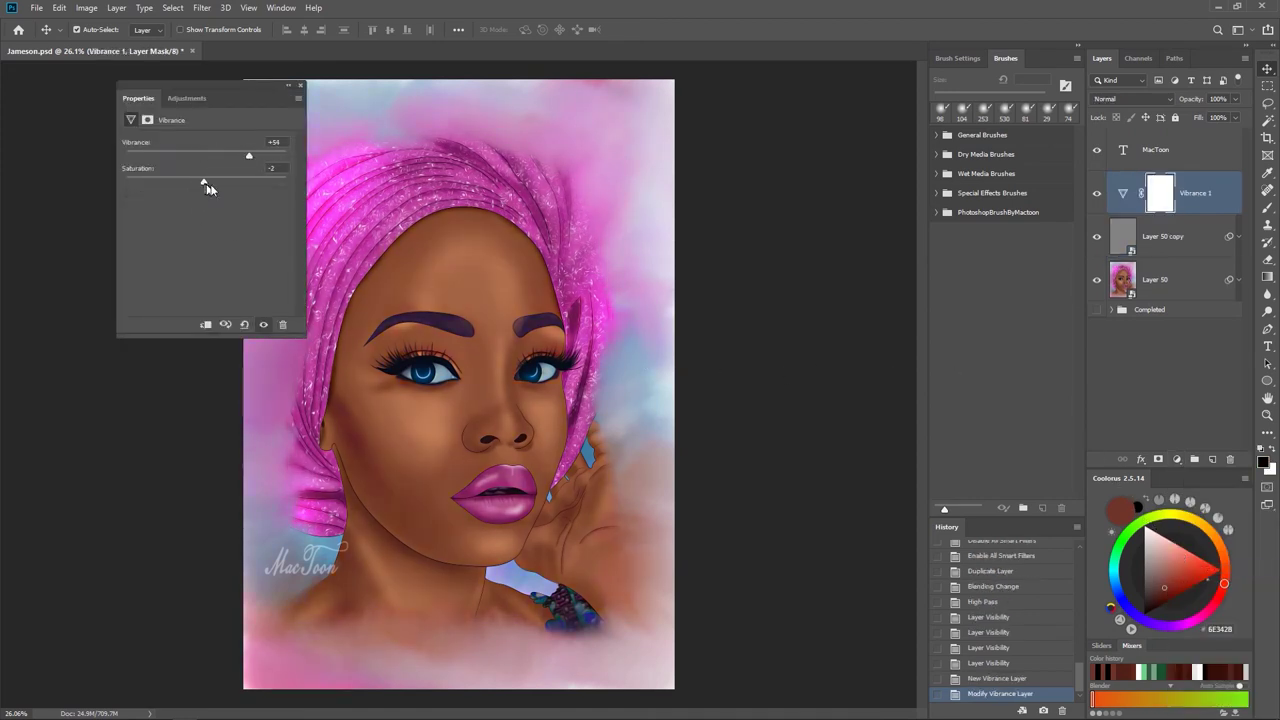
click(299, 85)
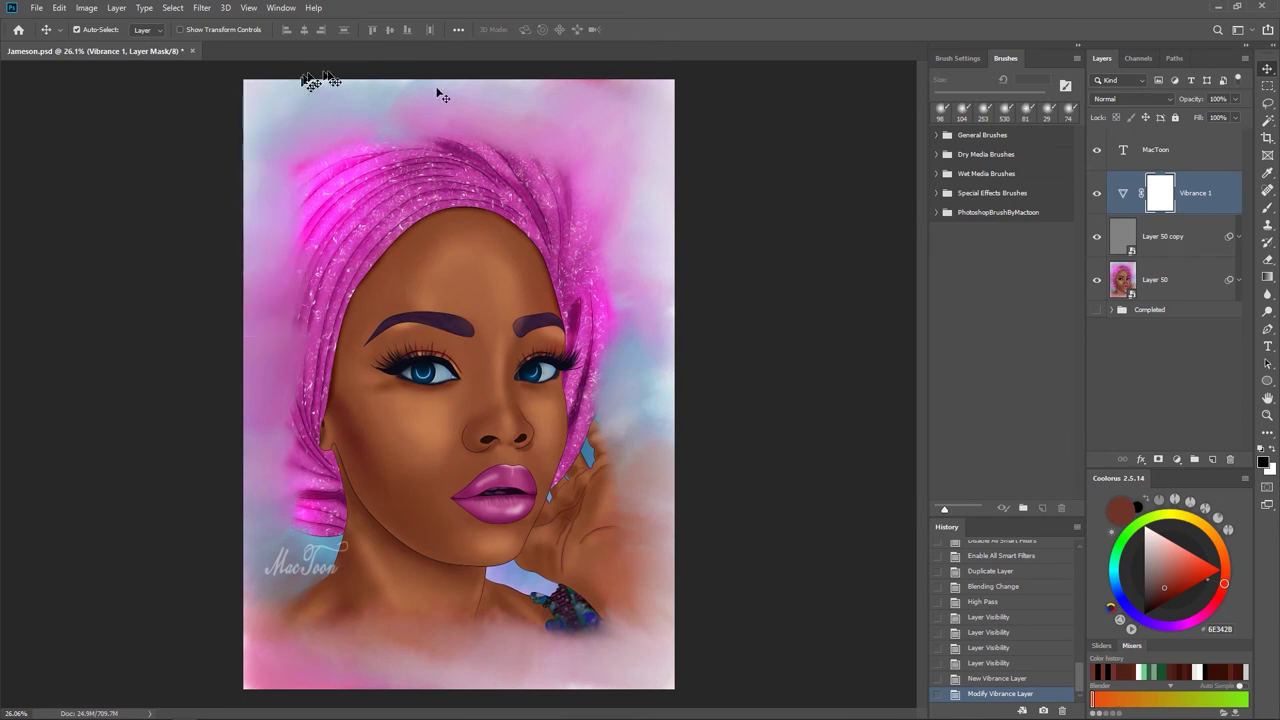
drag(1232, 208, 1231, 460)
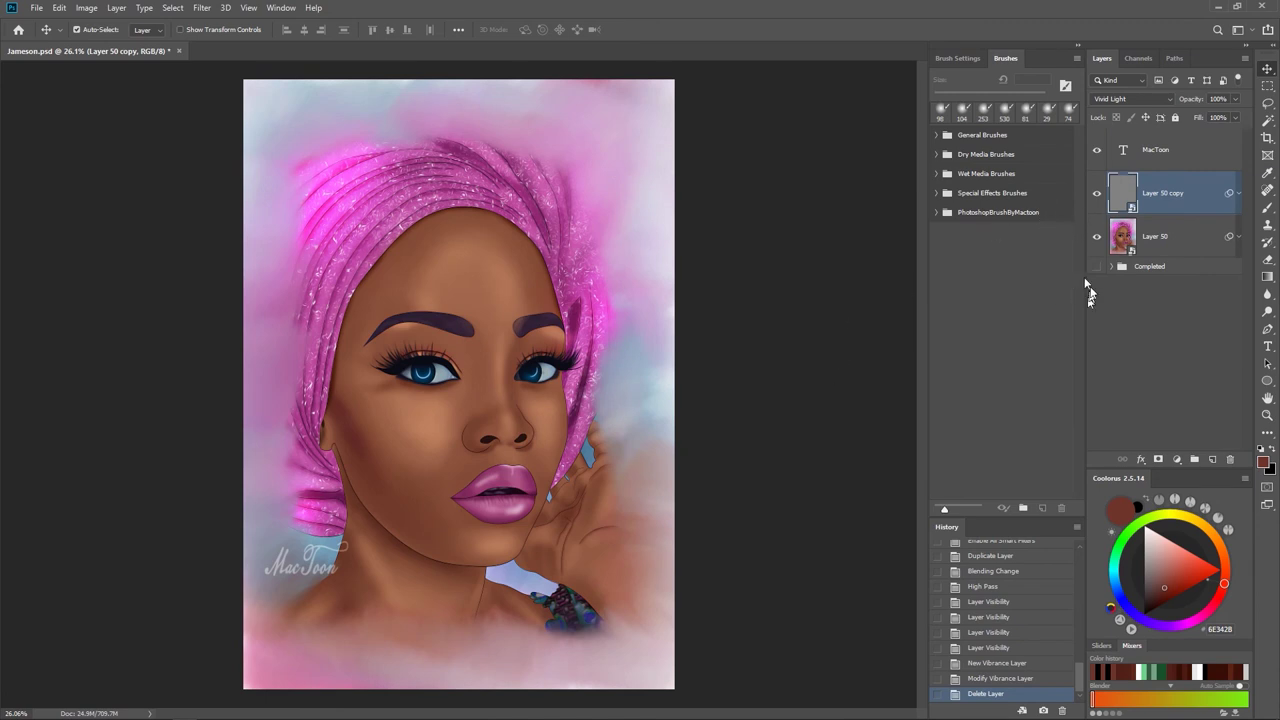
- Hide the MacToon text layer
drag(1177, 212, 1150, 234)
click(1097, 152)
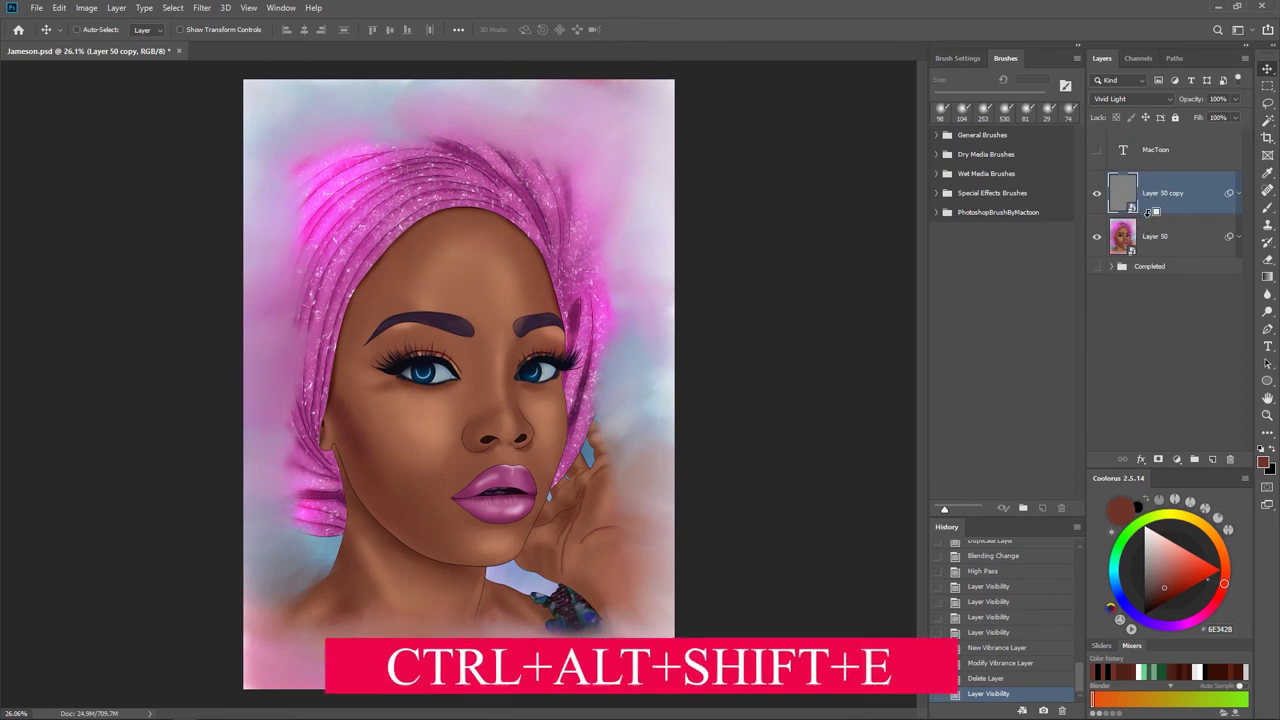
- Stamp the visible layers into a new layer, compare it with the layers beneath, and leave Layer 50 and Layer 50 copy hidden
key(ctrl+alt+shift+e)
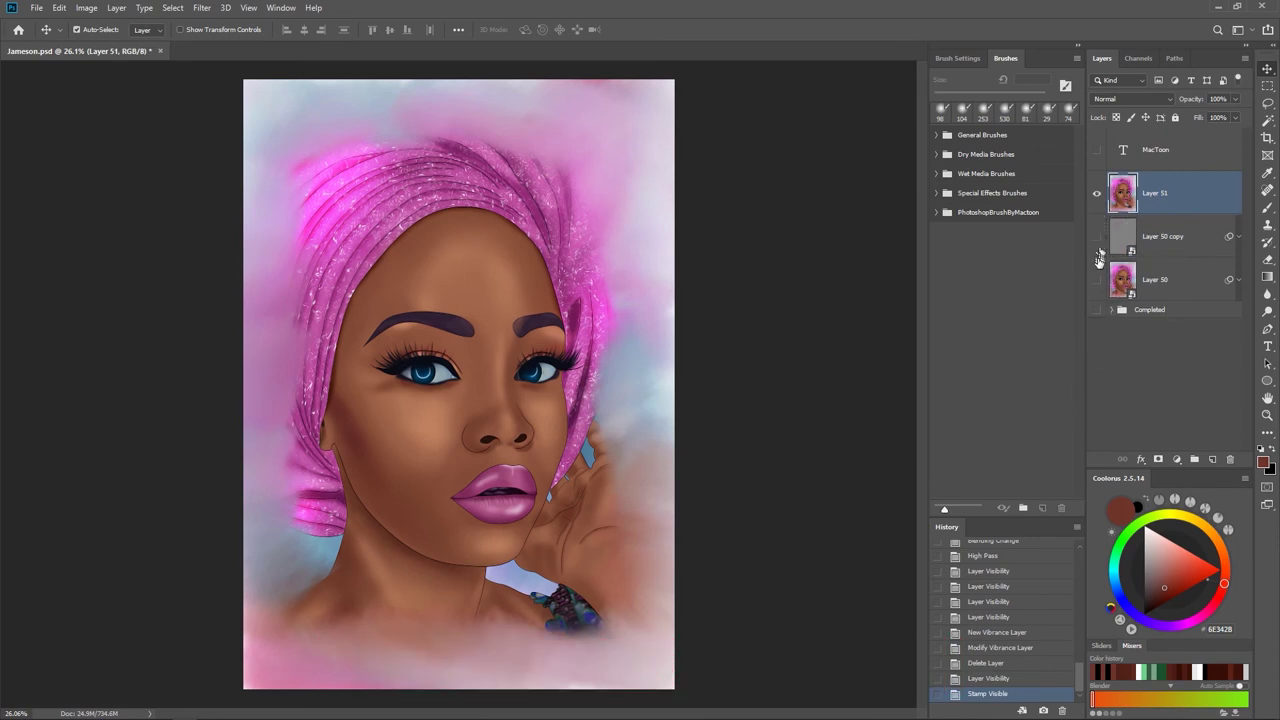
click(1096, 280)
click(1096, 193)
click(1096, 193)
click(1096, 280)
click(1096, 236)
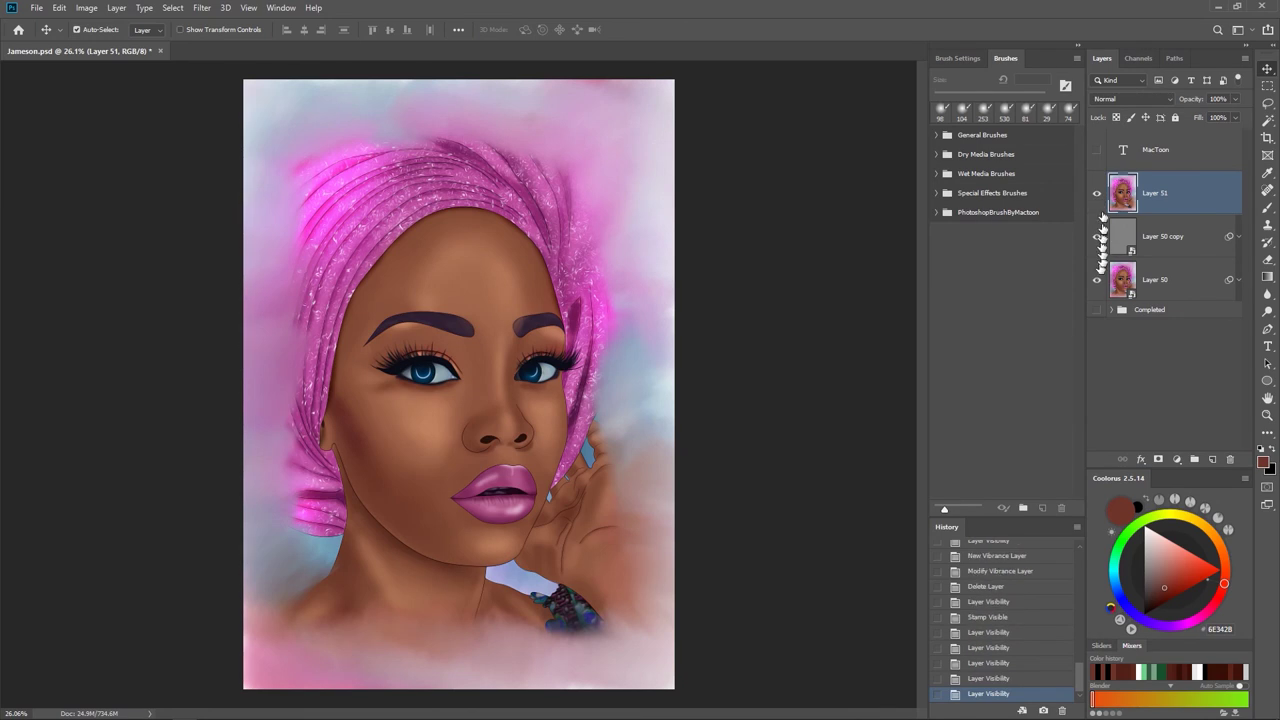
click(1097, 196)
click(1097, 196)
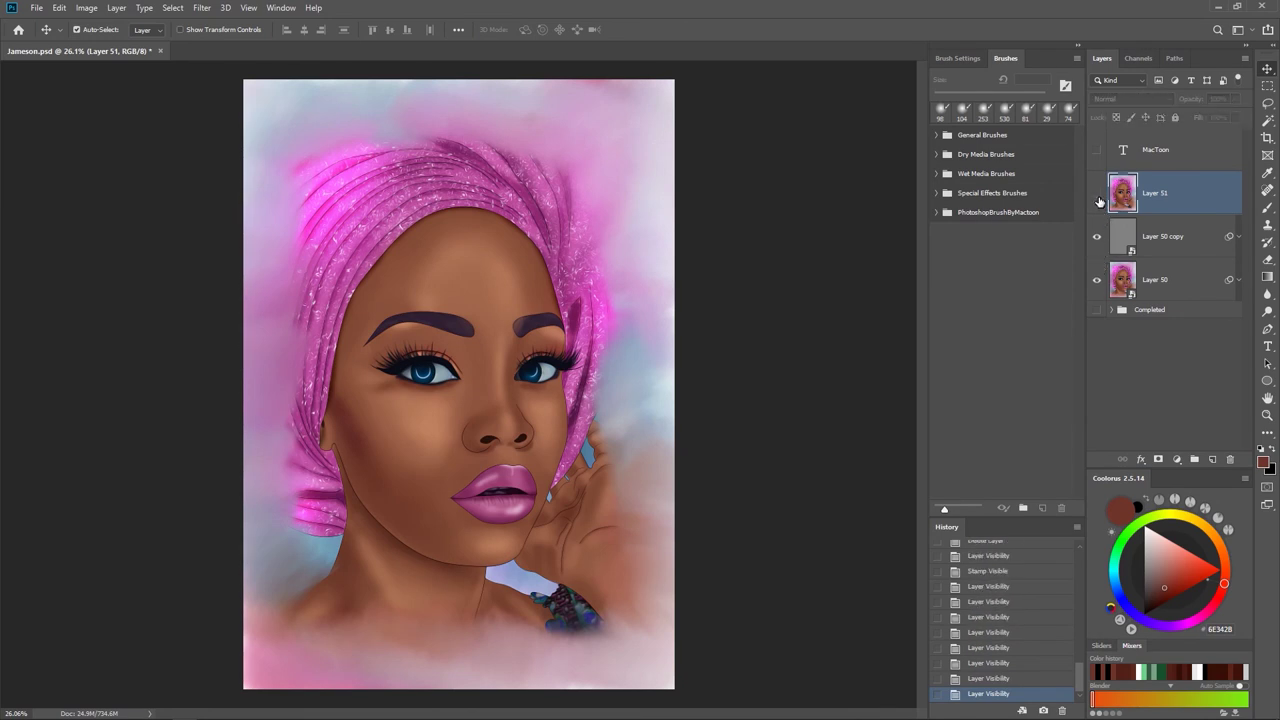
click(1097, 195)
drag(1097, 236, 1097, 280)
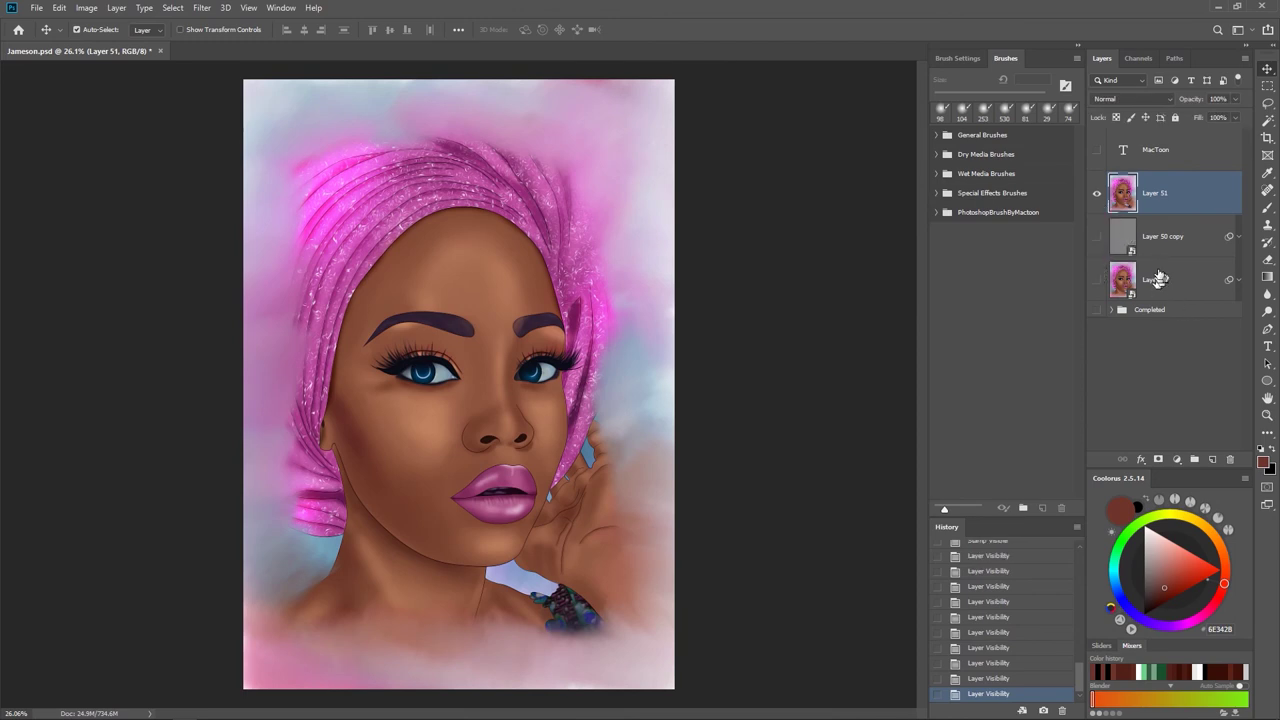
- Convert Layer 51 to a smart object and start a Camera Raw Filter with vibrance +6 in a side-by-side before/after view
right_click(1186, 190)
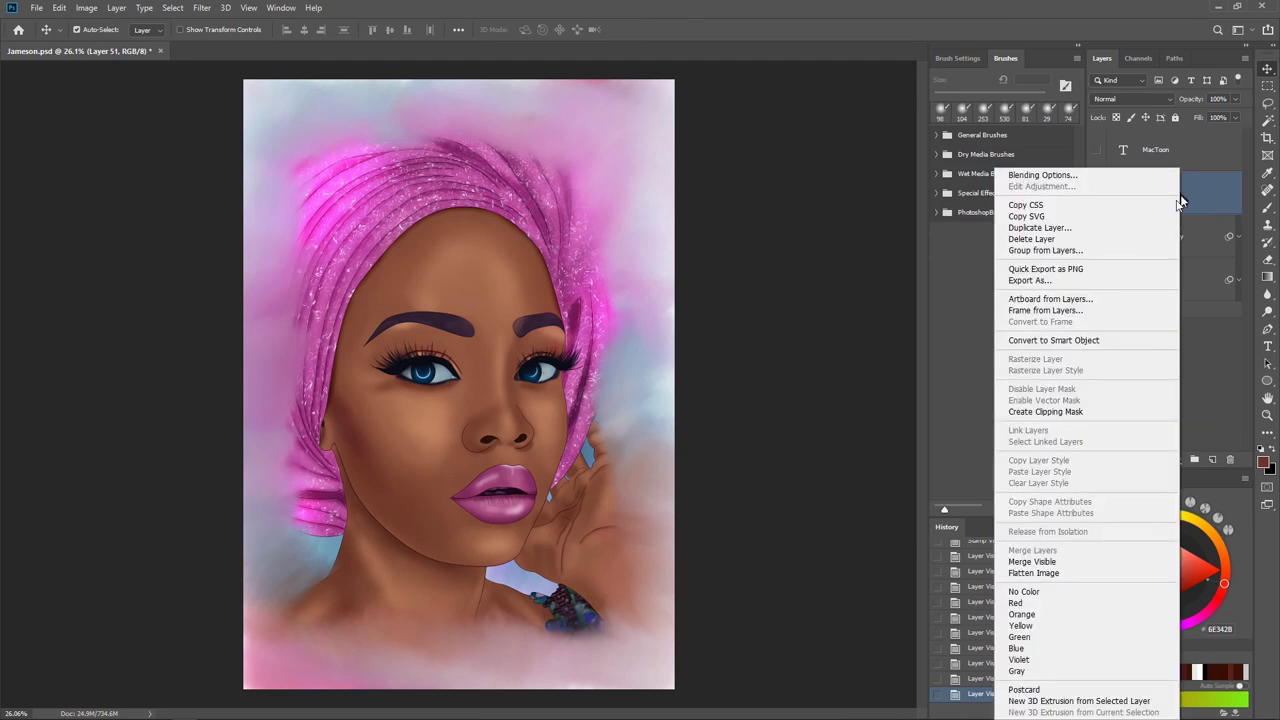
click(1049, 341)
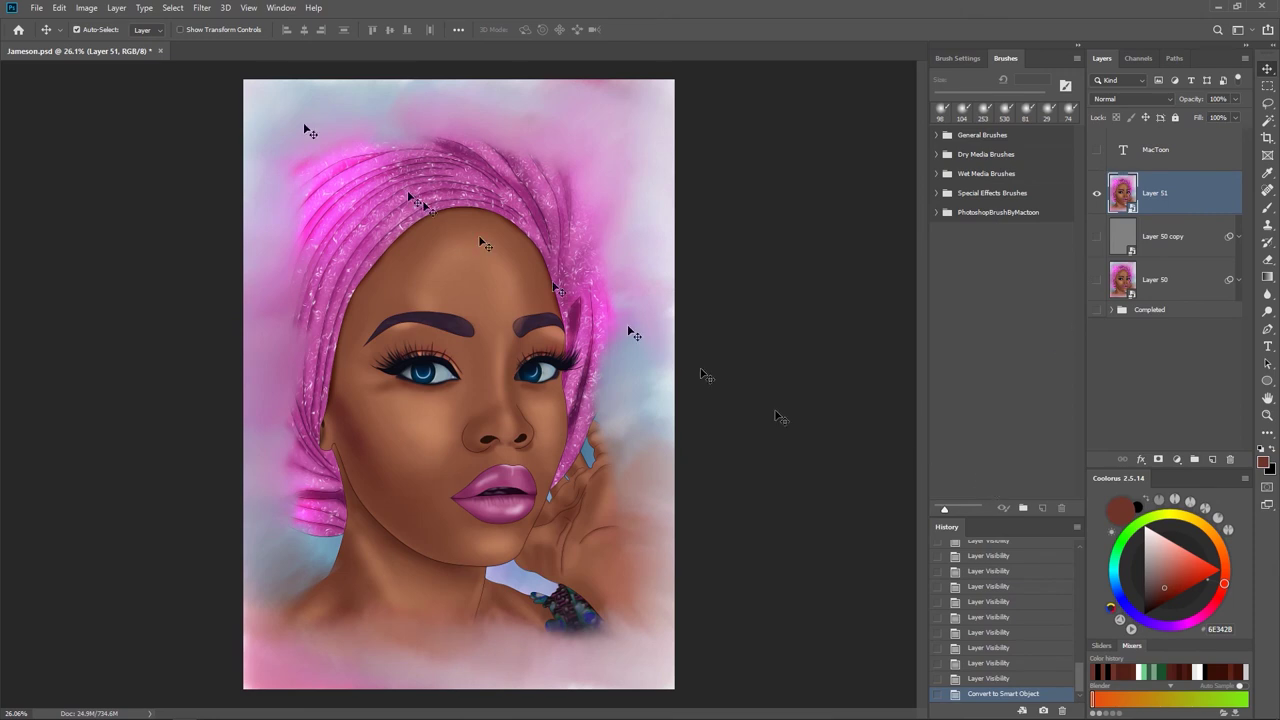
click(202, 8)
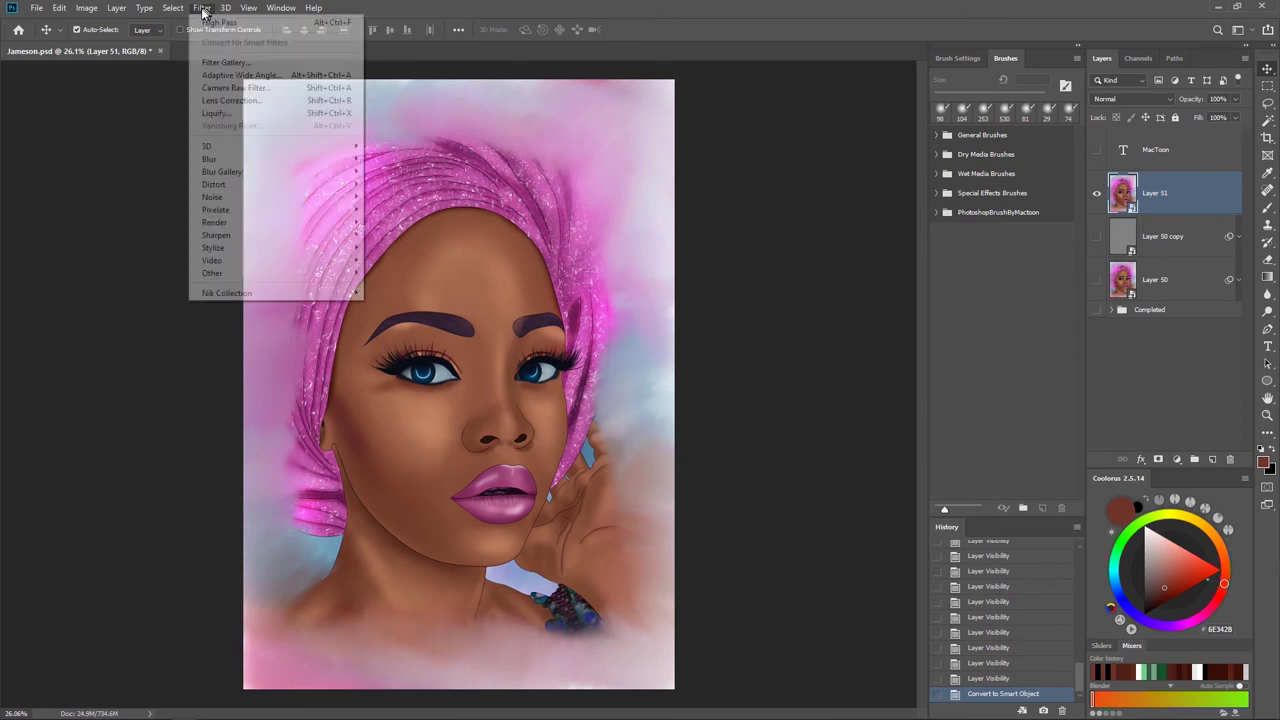
click(230, 86)
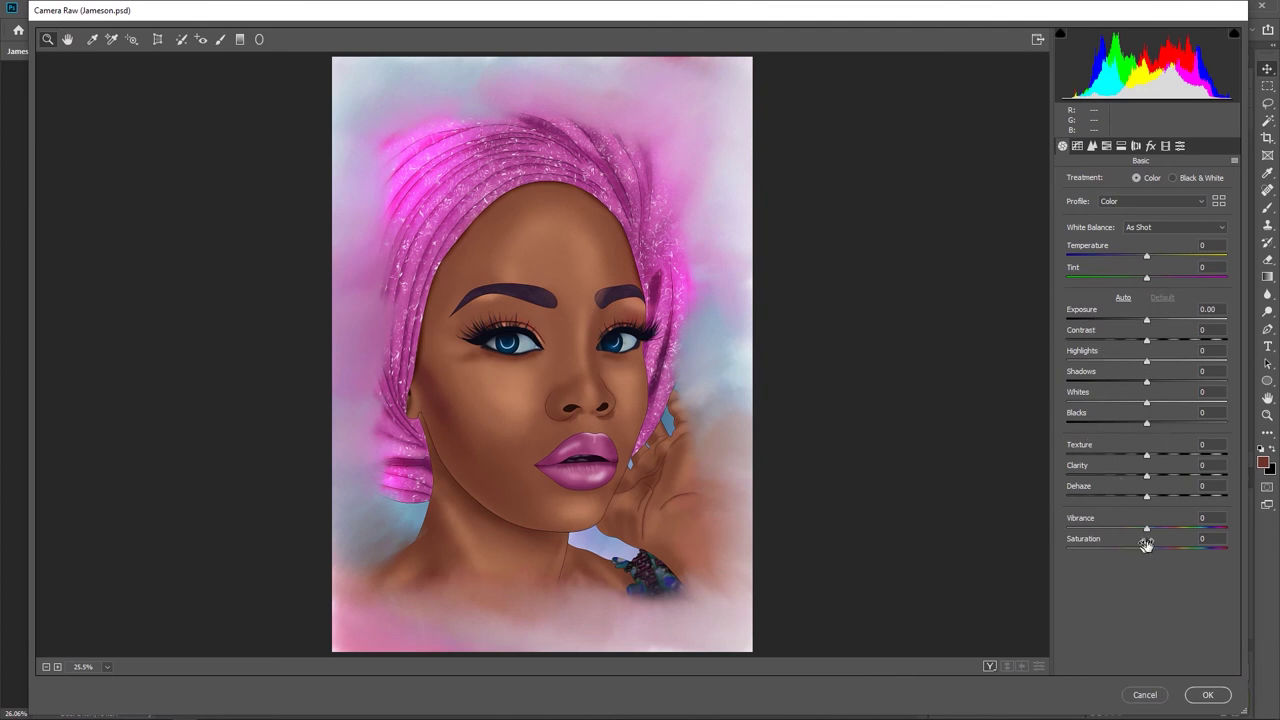
drag(1150, 529, 1152, 530)
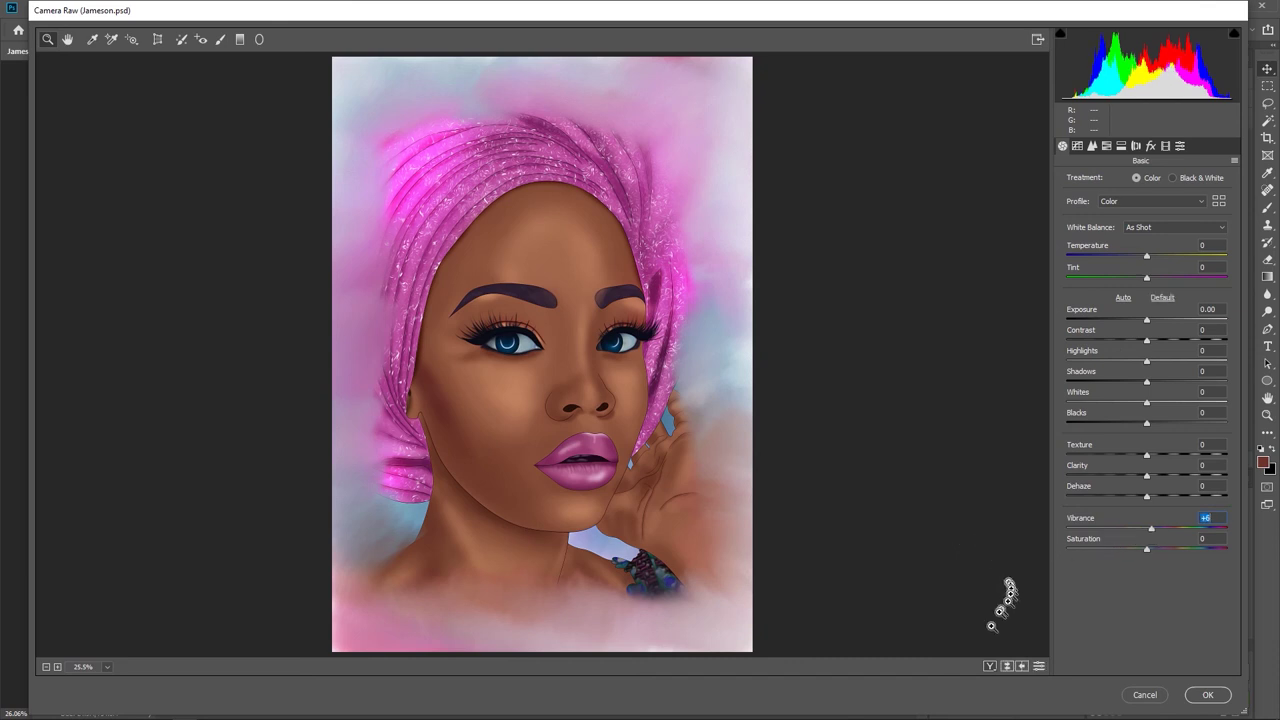
click(988, 666)
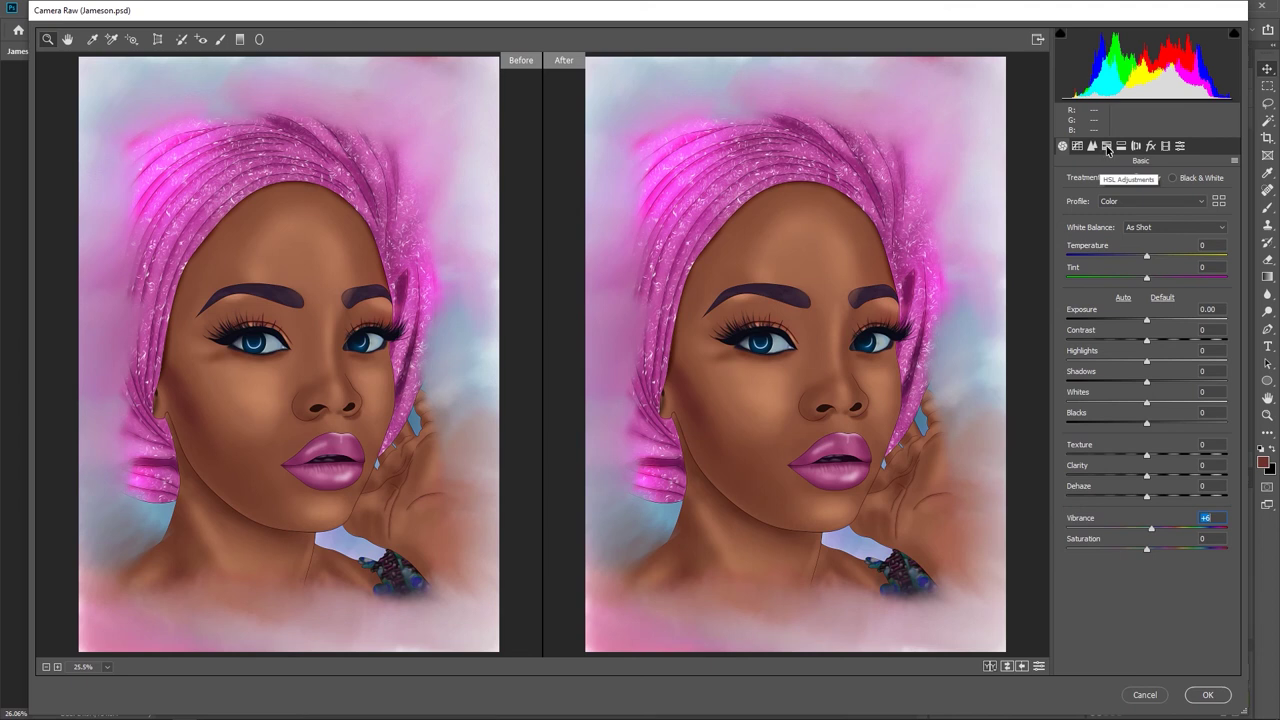
- Shift the HSL hues in the Camera Raw Filter: reds -34, oranges -16, purples +18 and magentas +14
click(1107, 147)
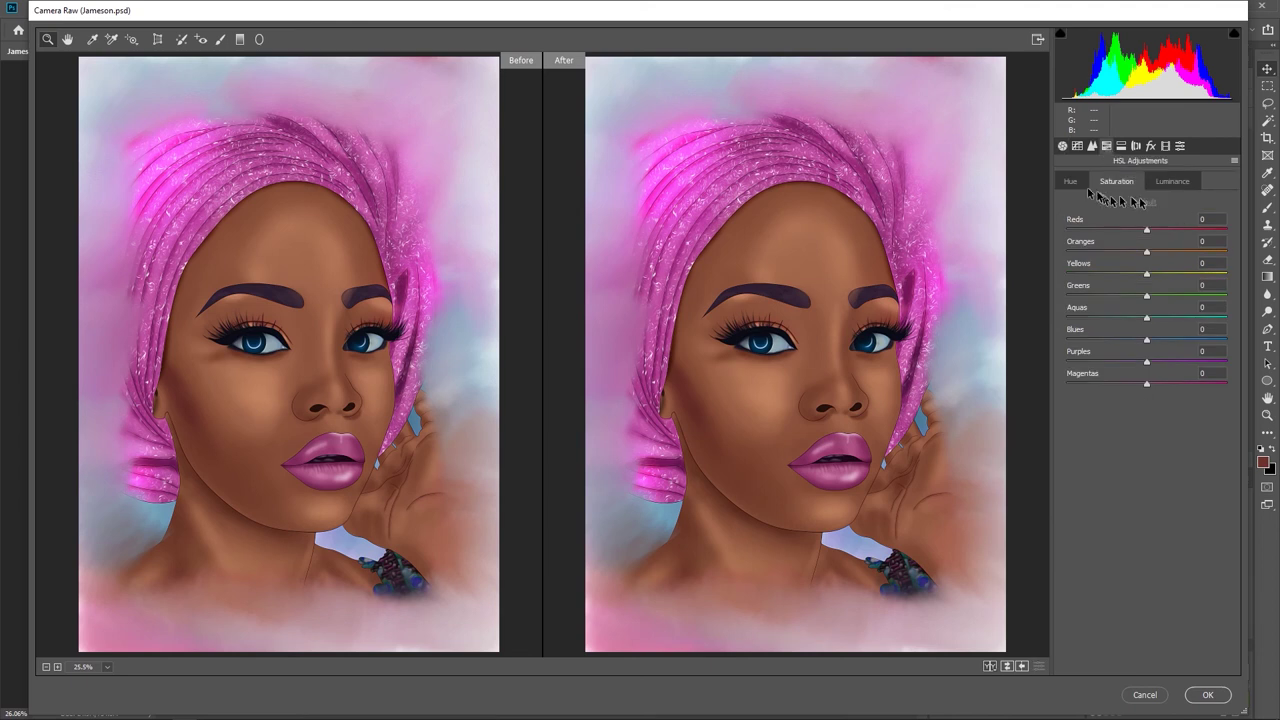
click(1075, 183)
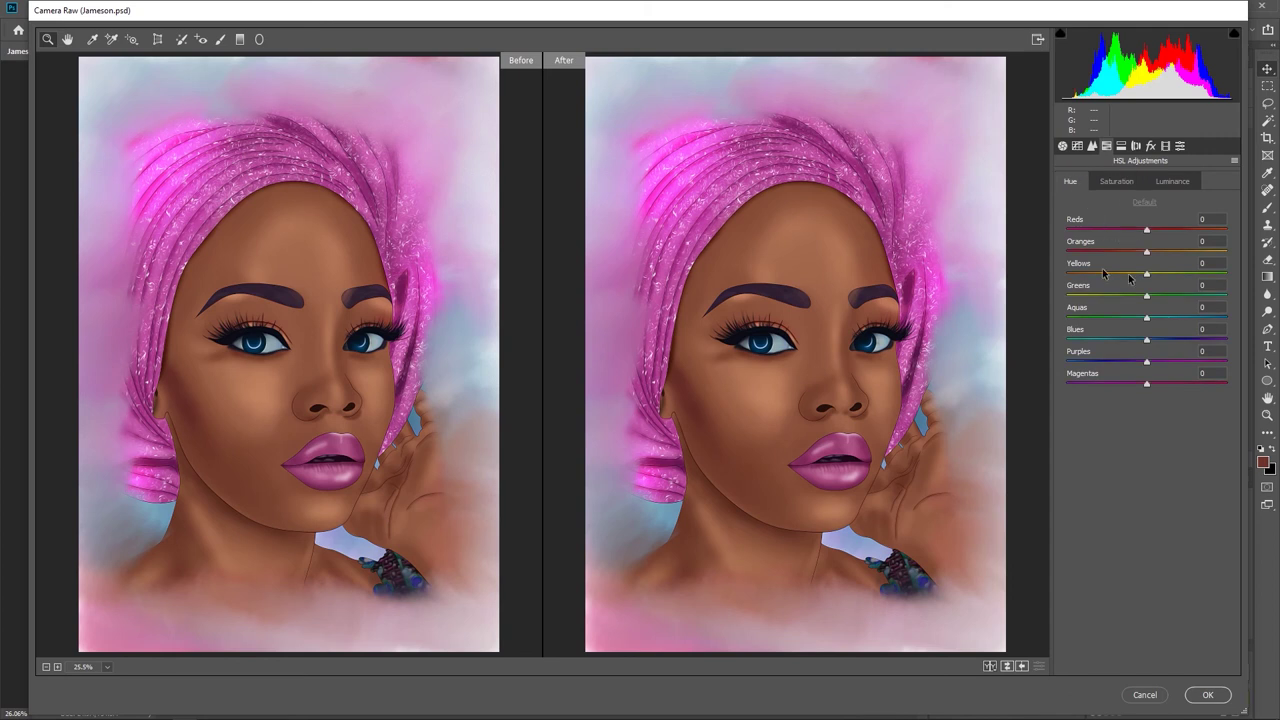
mouse_move(1147, 233)
mouse_down()
mouse_move(1094, 229)
mouse_move(1158, 229)
mouse_move(1106, 233)
mouse_move(1122, 232)
mouse_up()
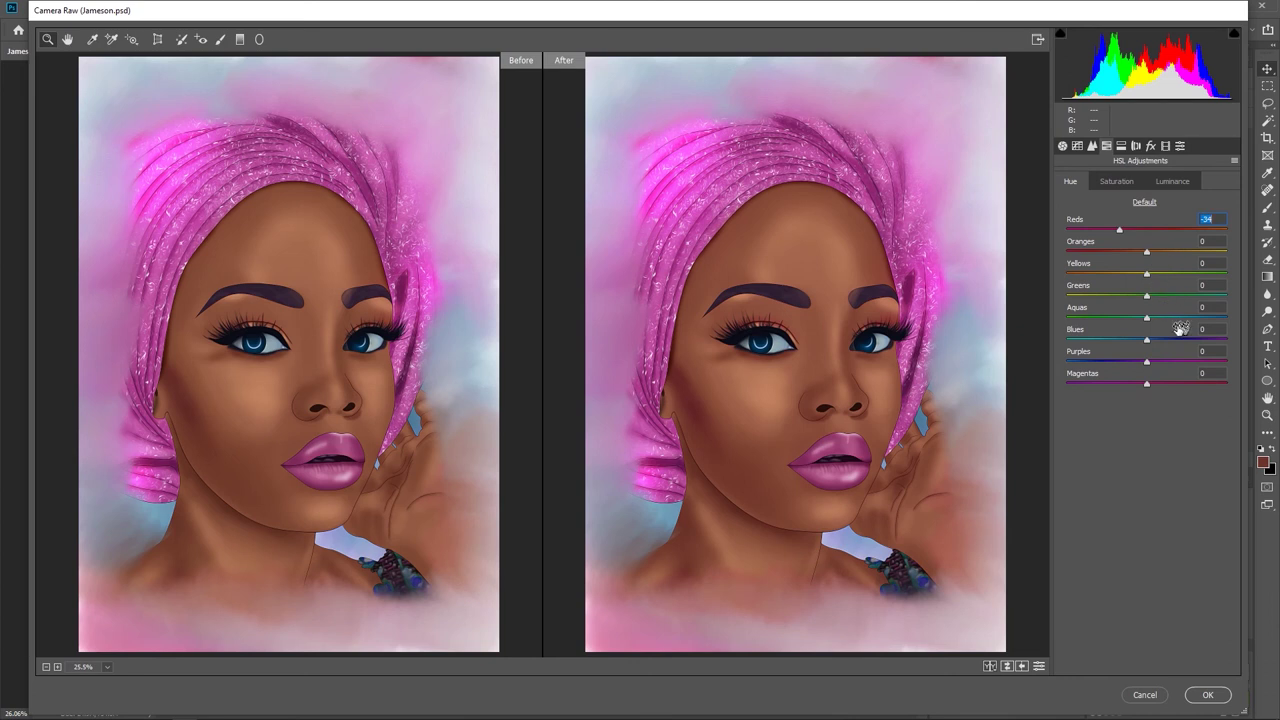
drag(1147, 364, 1165, 366)
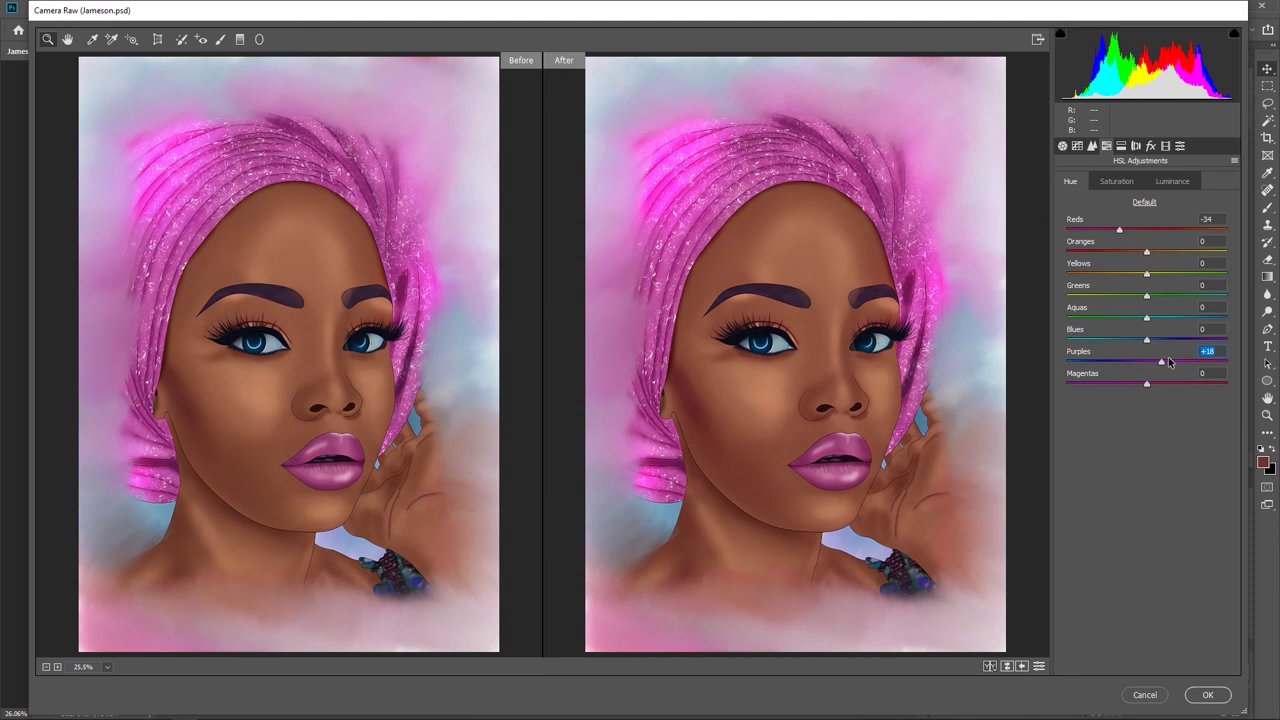
mouse_move(1153, 386)
mouse_down()
mouse_move(1122, 386)
mouse_move(1164, 387)
mouse_up()
mouse_move(1147, 252)
mouse_down()
mouse_move(1114, 249)
mouse_move(1154, 249)
mouse_move(1135, 265)
mouse_up()
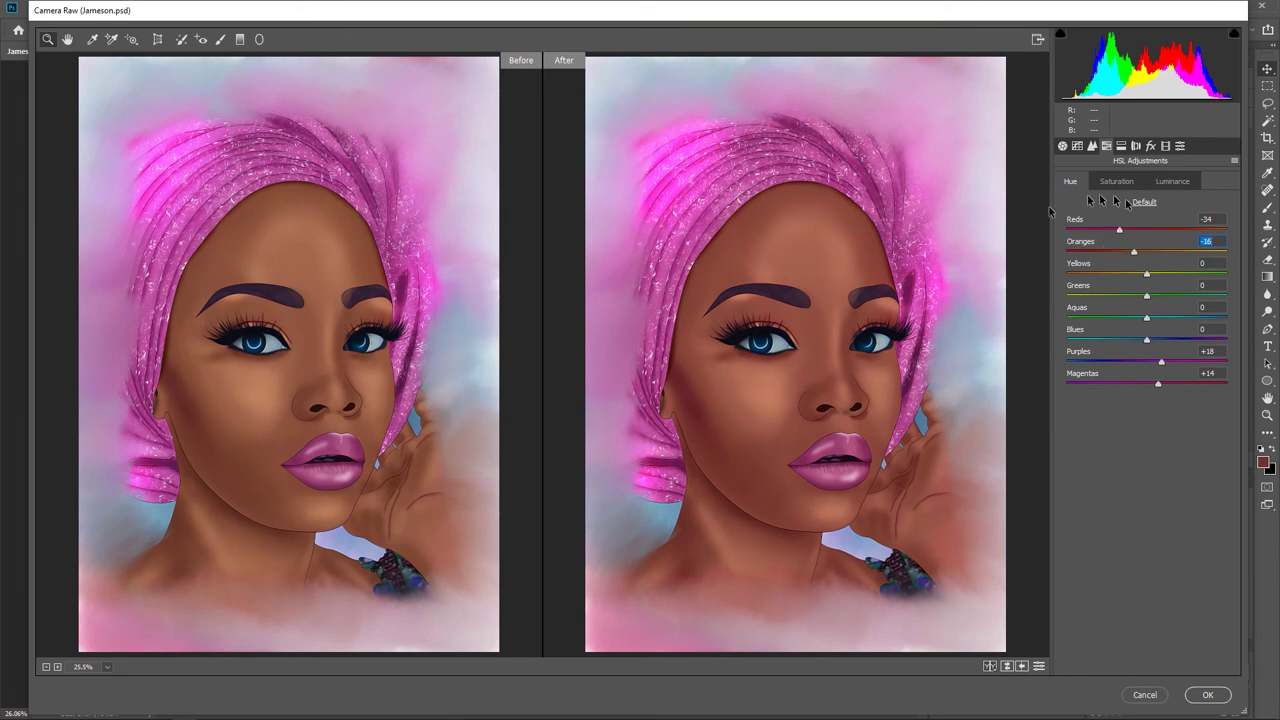
- Adjust the HSL saturation to reds +2 and purples +24, keeping oranges at 0
click(1116, 183)
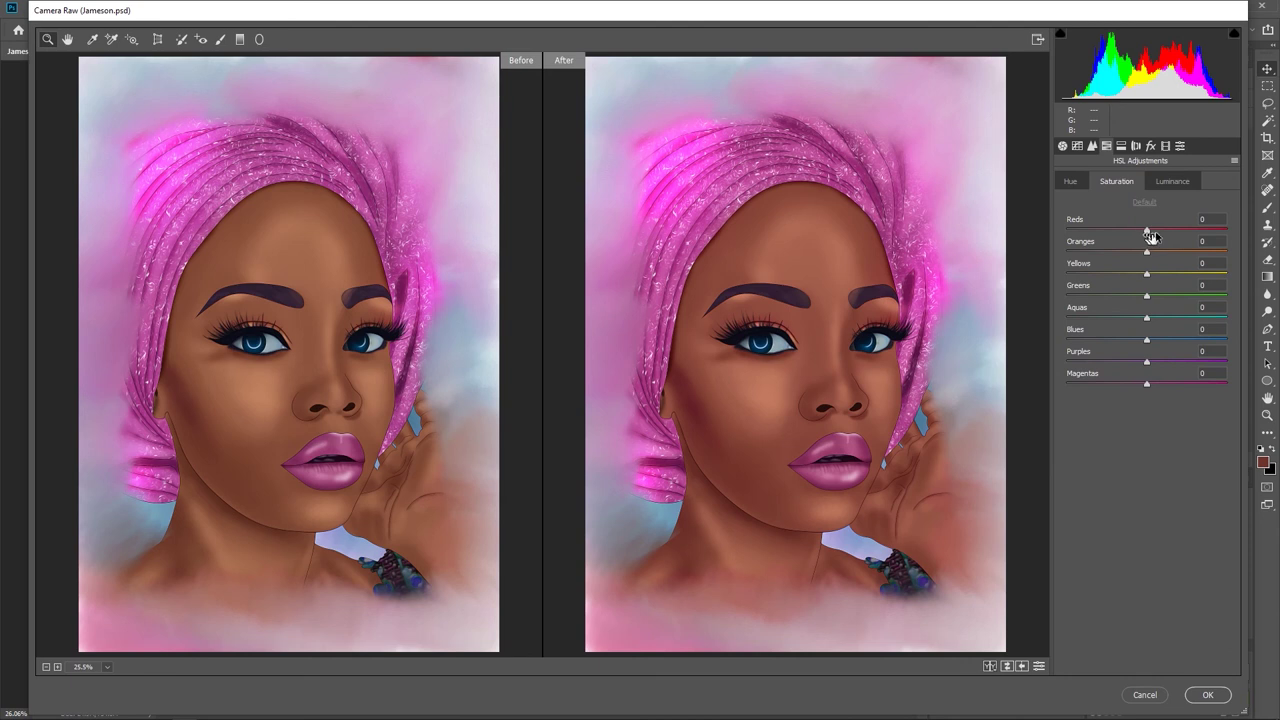
mouse_move(1150, 234)
mouse_down()
mouse_move(1176, 232)
mouse_move(1125, 234)
mouse_move(1157, 233)
mouse_move(1174, 249)
mouse_move(1143, 251)
mouse_up()
drag(1157, 229, 1149, 233)
click(1205, 241)
mouse_move(1147, 363)
mouse_down()
mouse_move(1171, 364)
mouse_move(1085, 378)
mouse_move(1172, 365)
mouse_up()
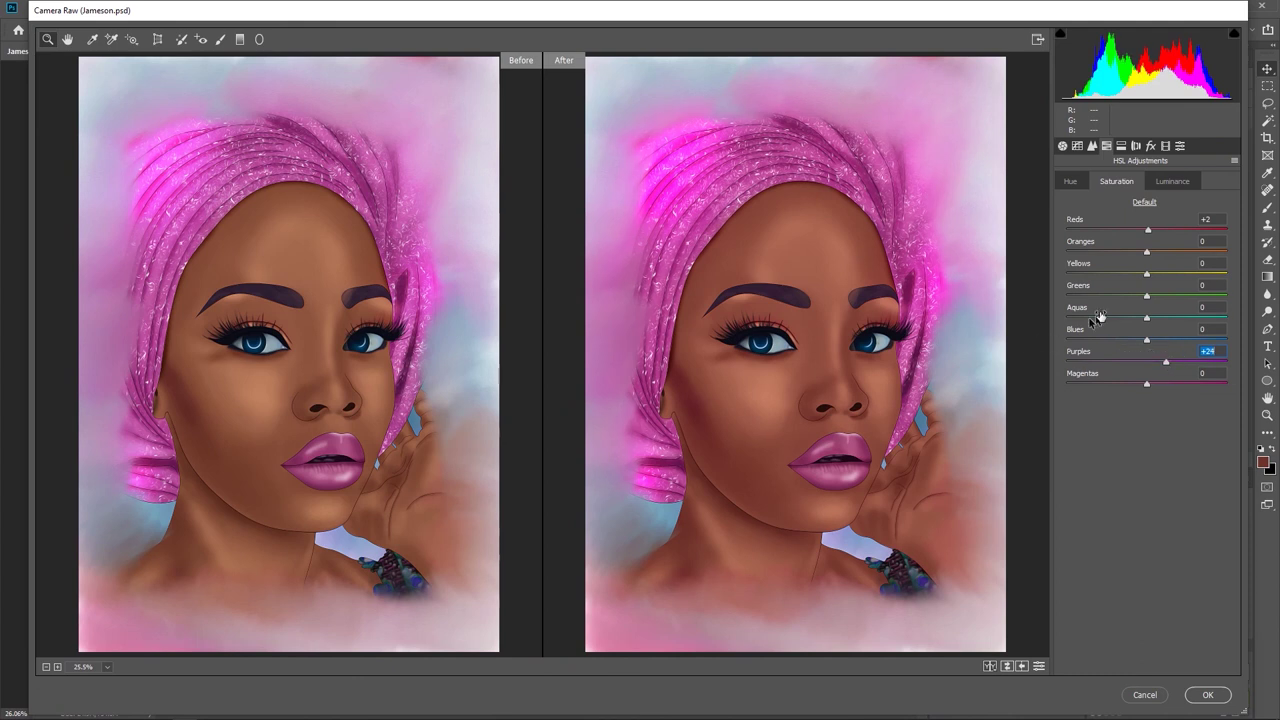
- Try a post-crop vignette, reset its amount to 0, and apply the Camera Raw Filter
click(1151, 147)
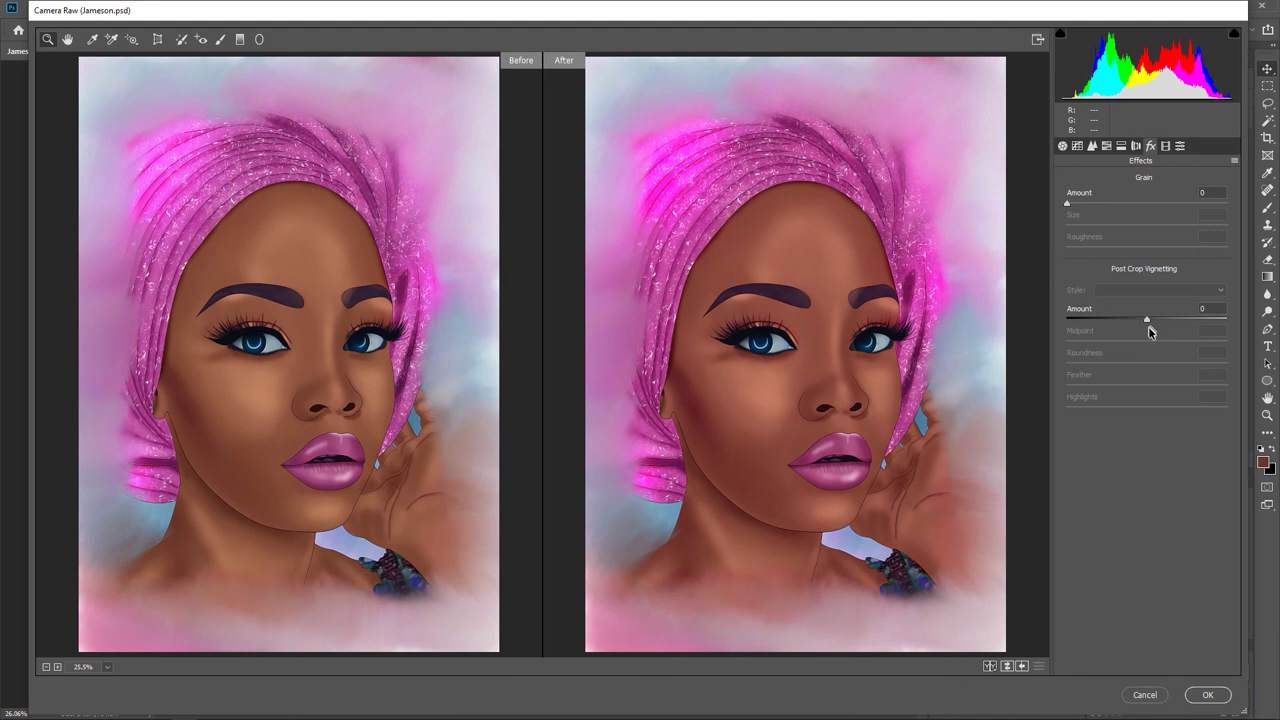
drag(1148, 320, 1142, 366)
click(1207, 309)
drag(1218, 318, 1170, 308)
text(0)
click(1207, 694)
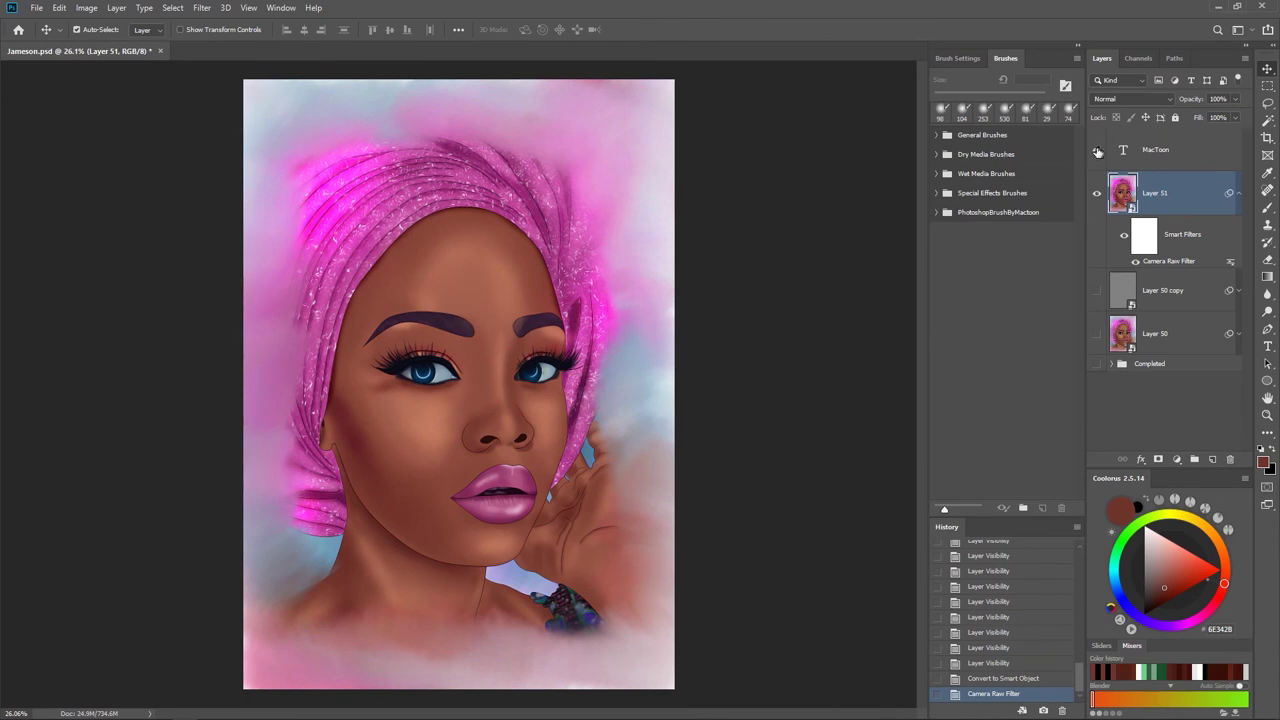
- Show the MacToon text layer and place DG (259).jpg from the Light Leaks Overlay folder over the upper half of the portrait
click(1097, 150)
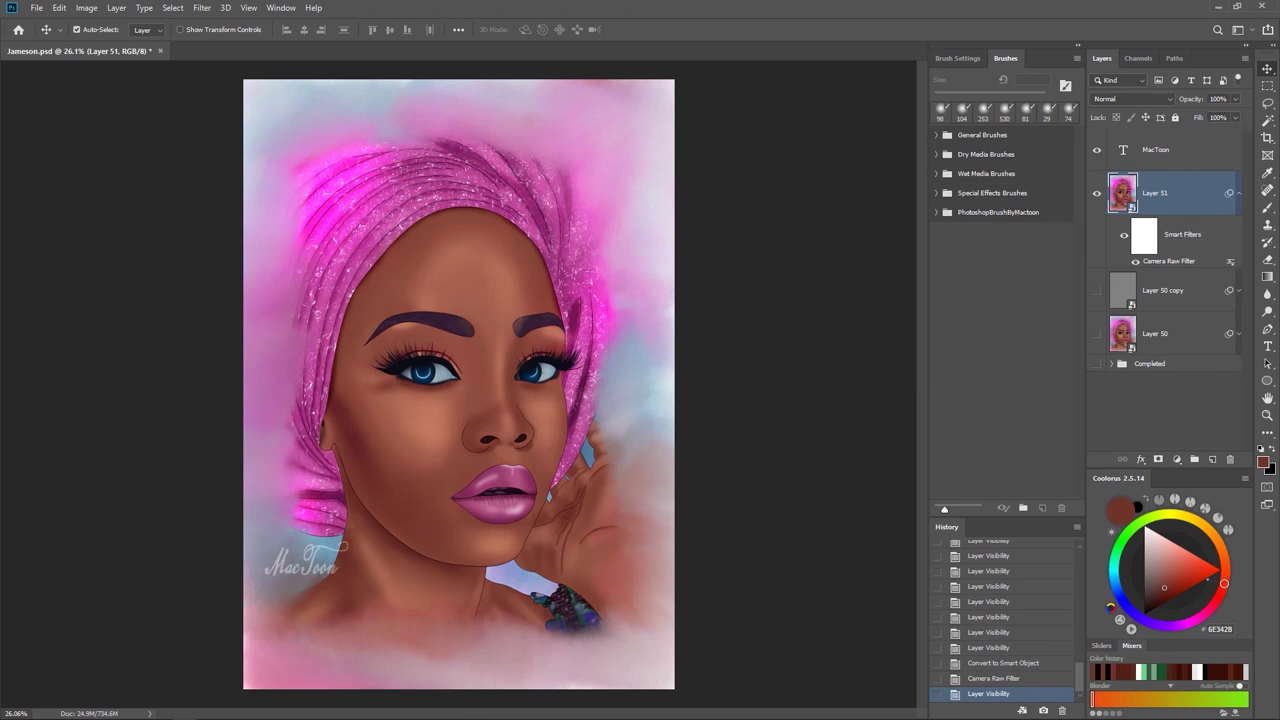
key(alt+Tab)
drag(1077, 151, 558, 113)
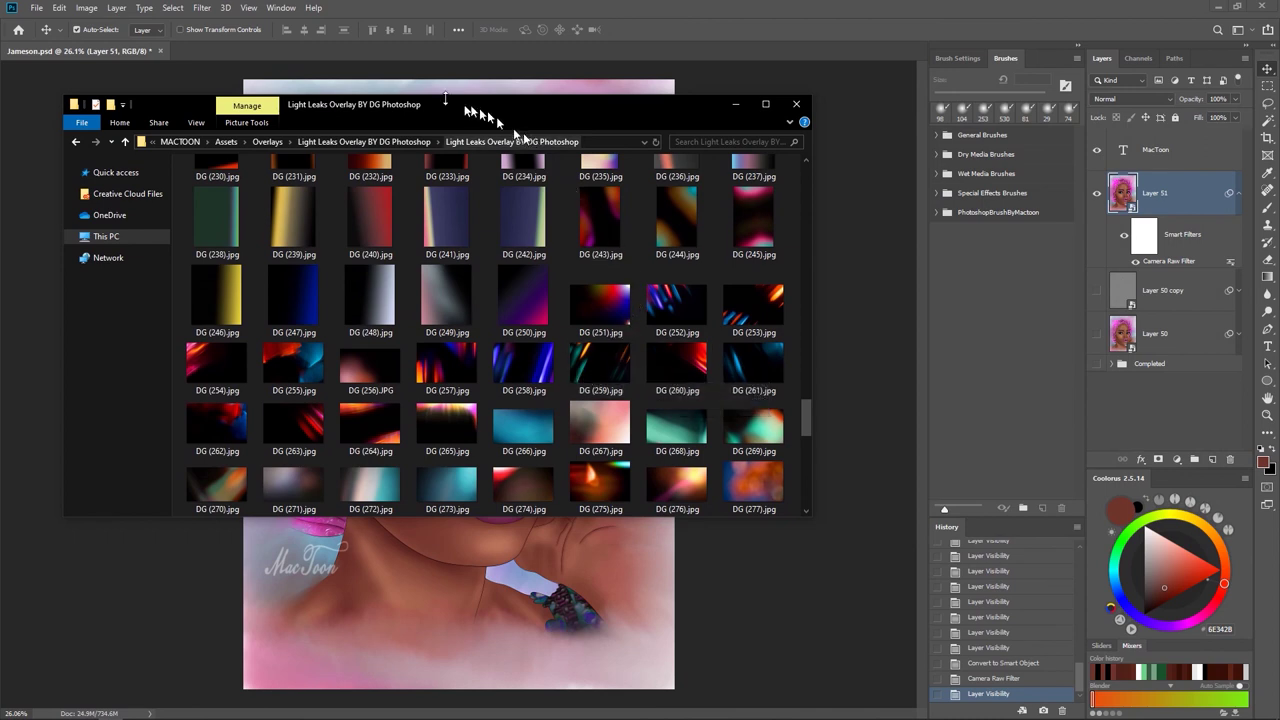
drag(395, 108, 420, 300)
drag(572, 449, 583, 288)
drag(673, 368, 714, 363)
mouse_move(557, 351)
mouse_down()
mouse_move(559, 385)
mouse_move(548, 374)
mouse_up()
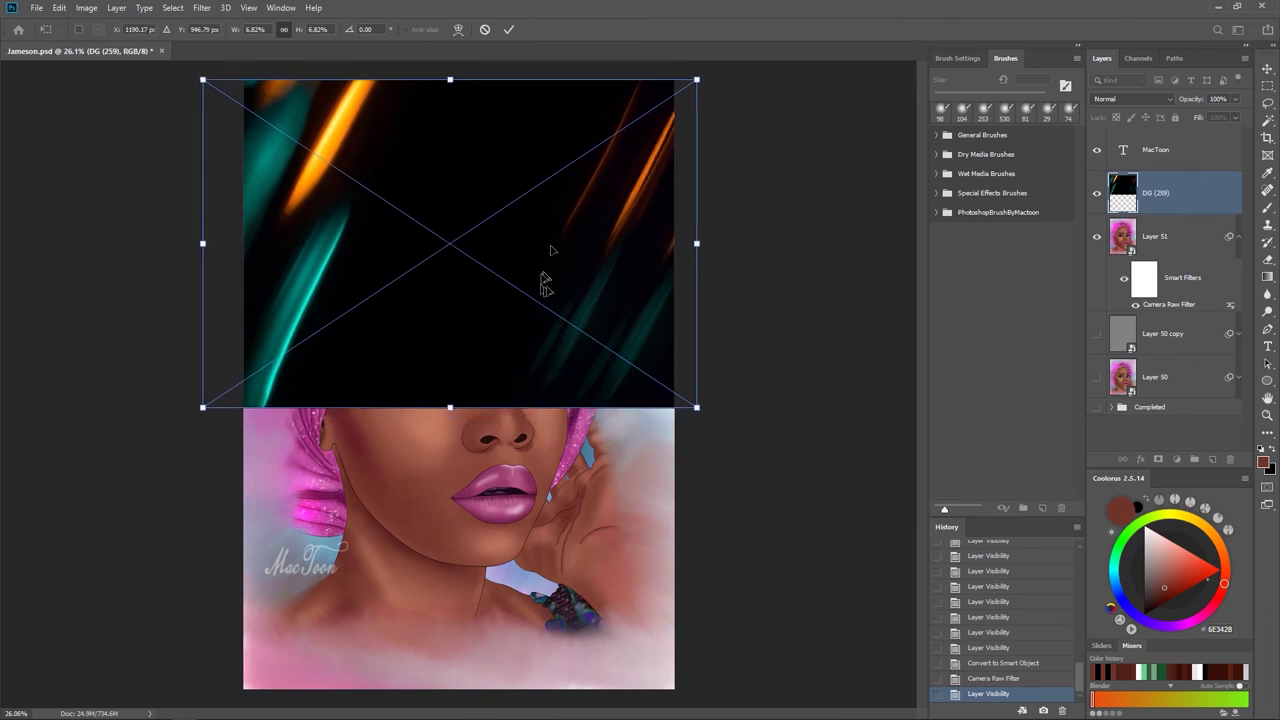
click(509, 29)
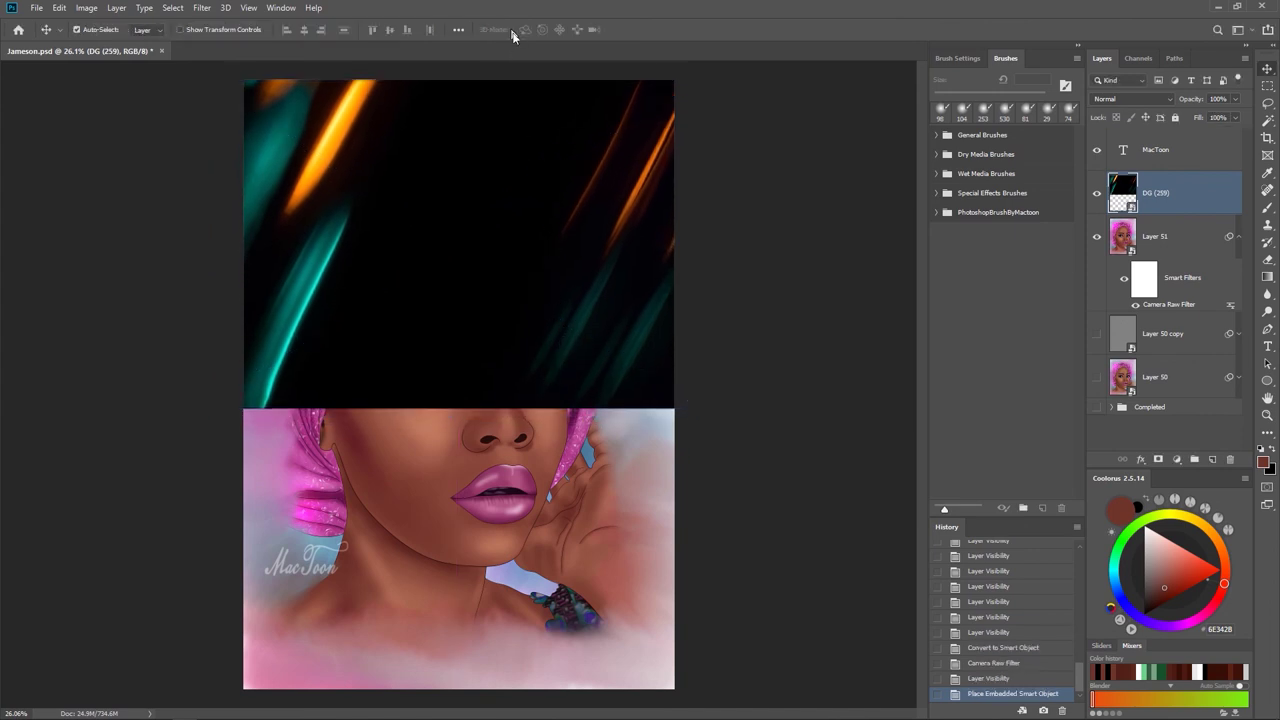
- Blend the DG (259) light leak layer as Color Dodge at 41% opacity and add a layer mask to it
click(1132, 99)
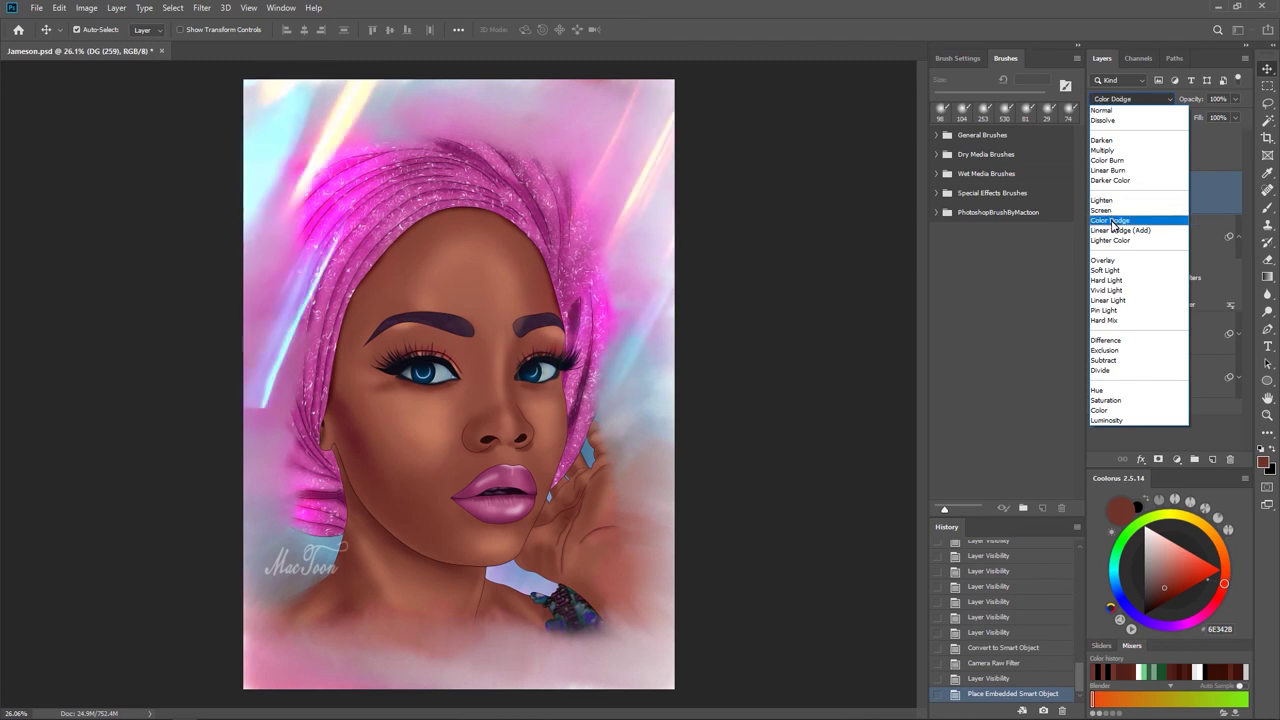
click(1112, 220)
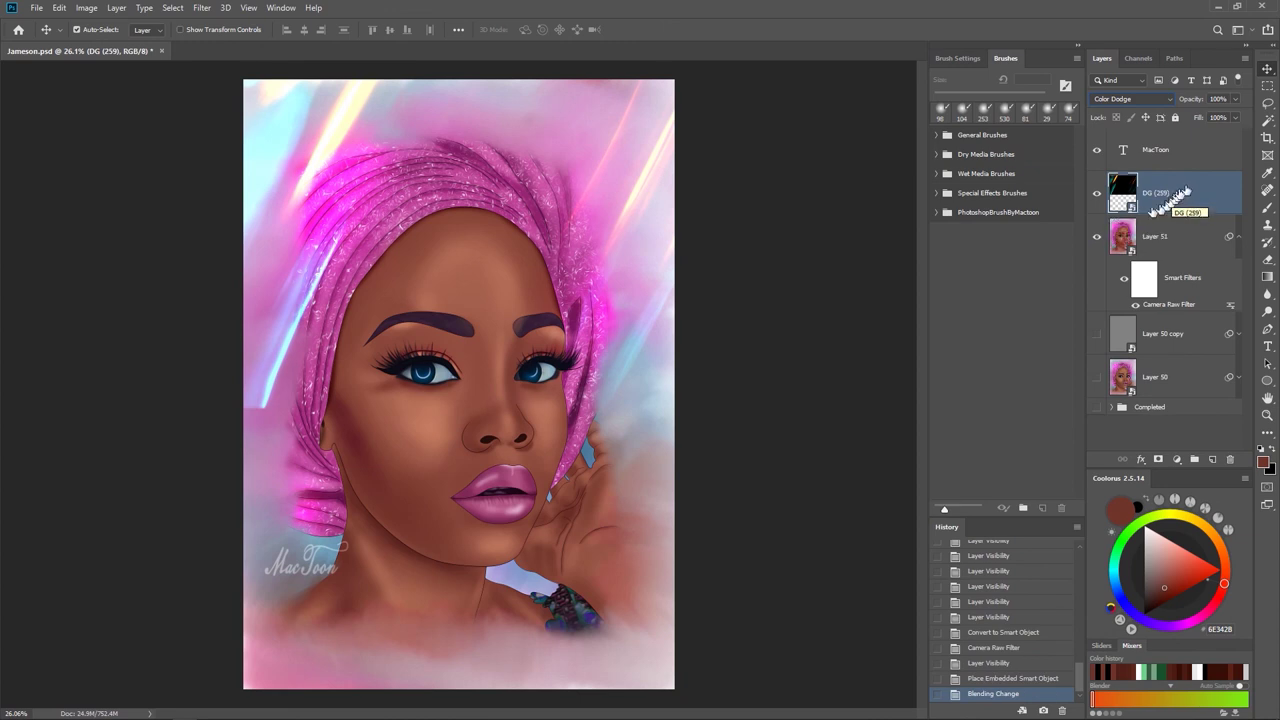
drag(1197, 103, 1155, 103)
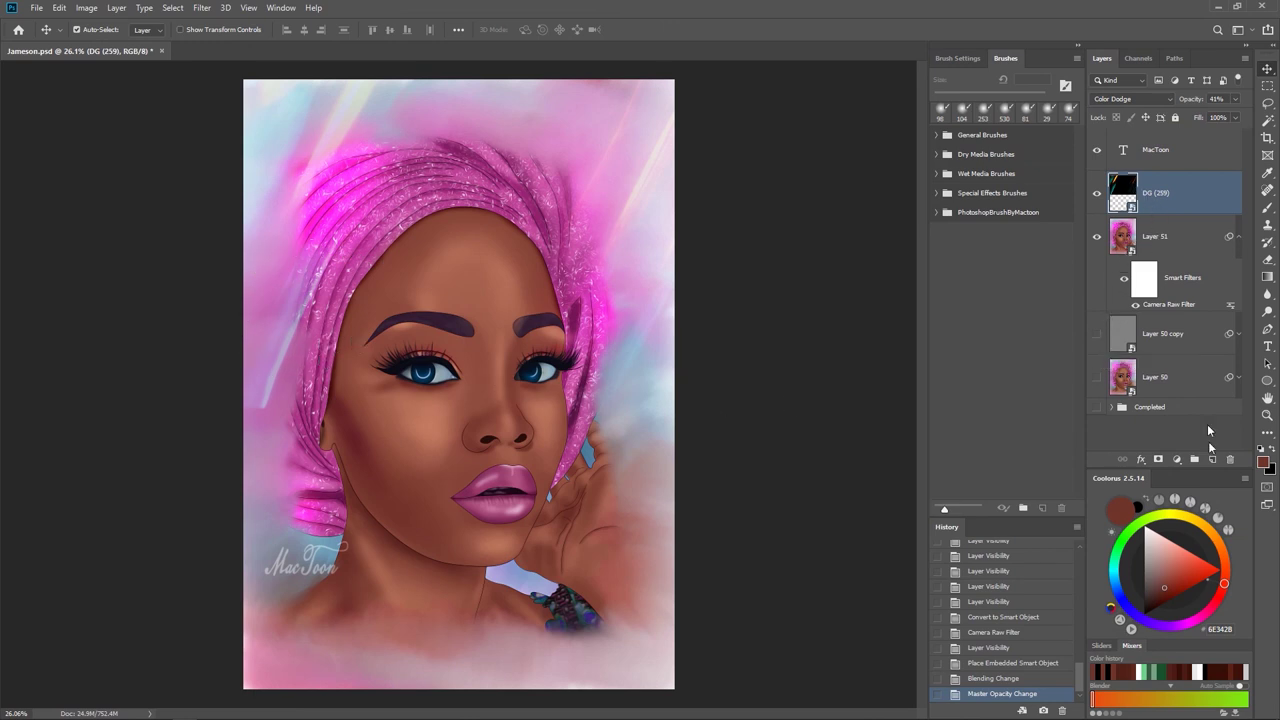
click(1159, 460)
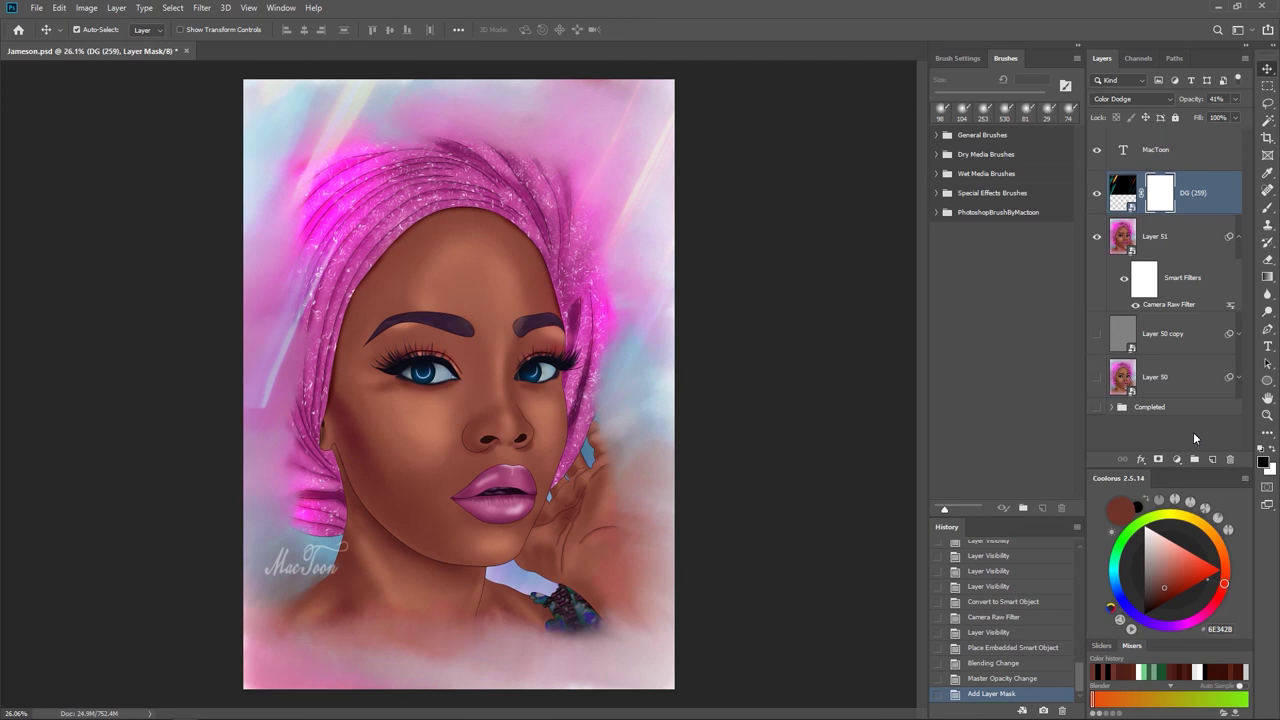
- Delete all smart filters, including Oil Paint, from Layer 50
click(1236, 377)
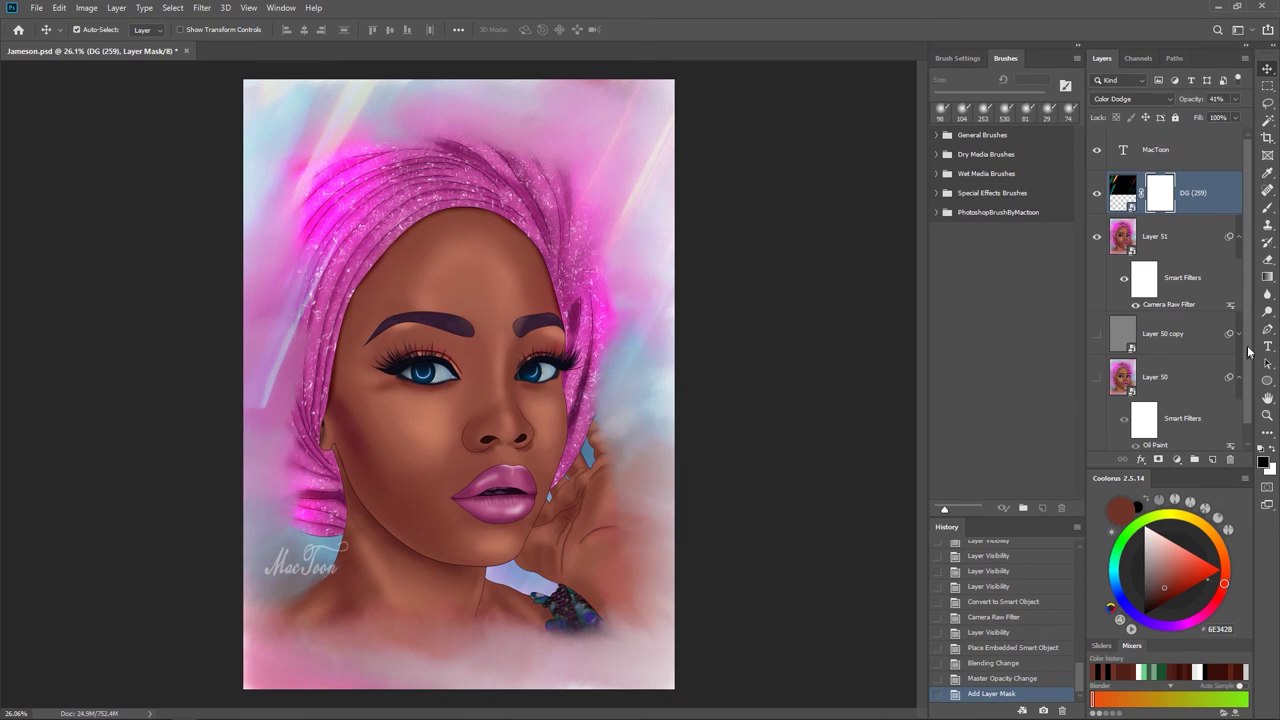
scroll(1230, 385, down, 1)
drag(1184, 412, 1230, 458)
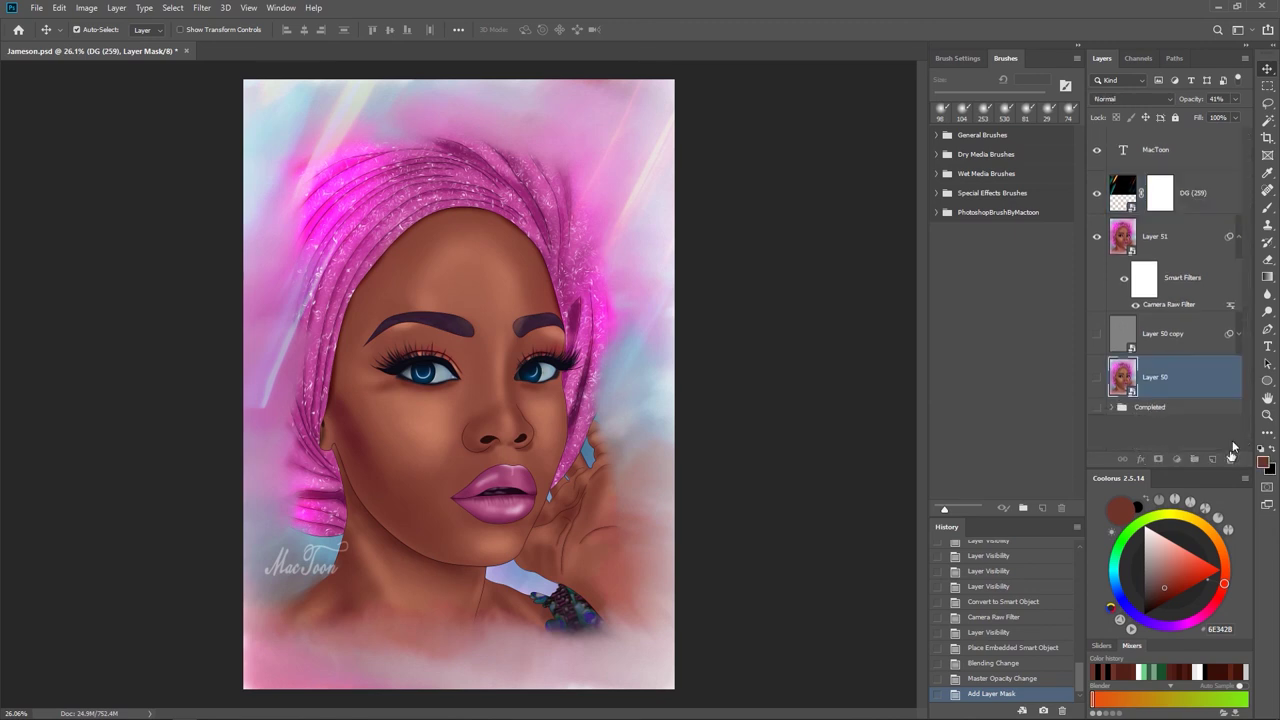
- Compare the unfiltered Layer 50 on its own with the finished portrait by isolating it and restoring the other layers
alt+click(1097, 381)
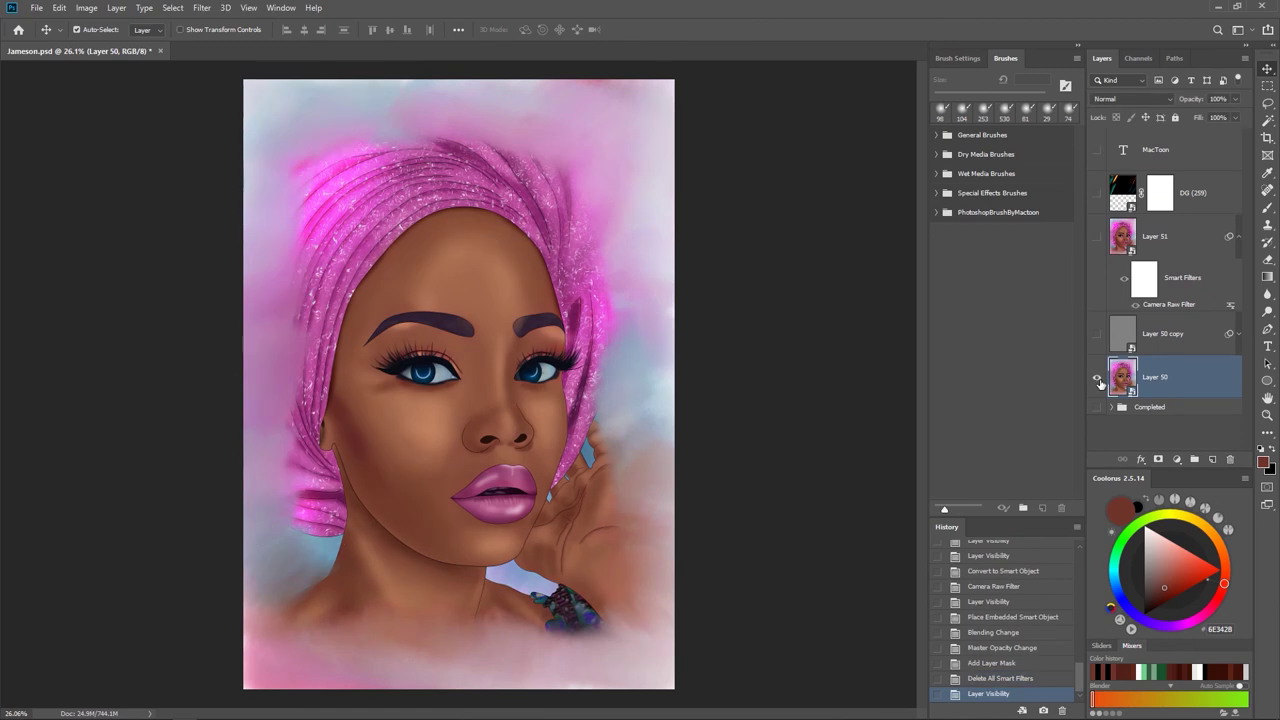
alt+click(1098, 382)
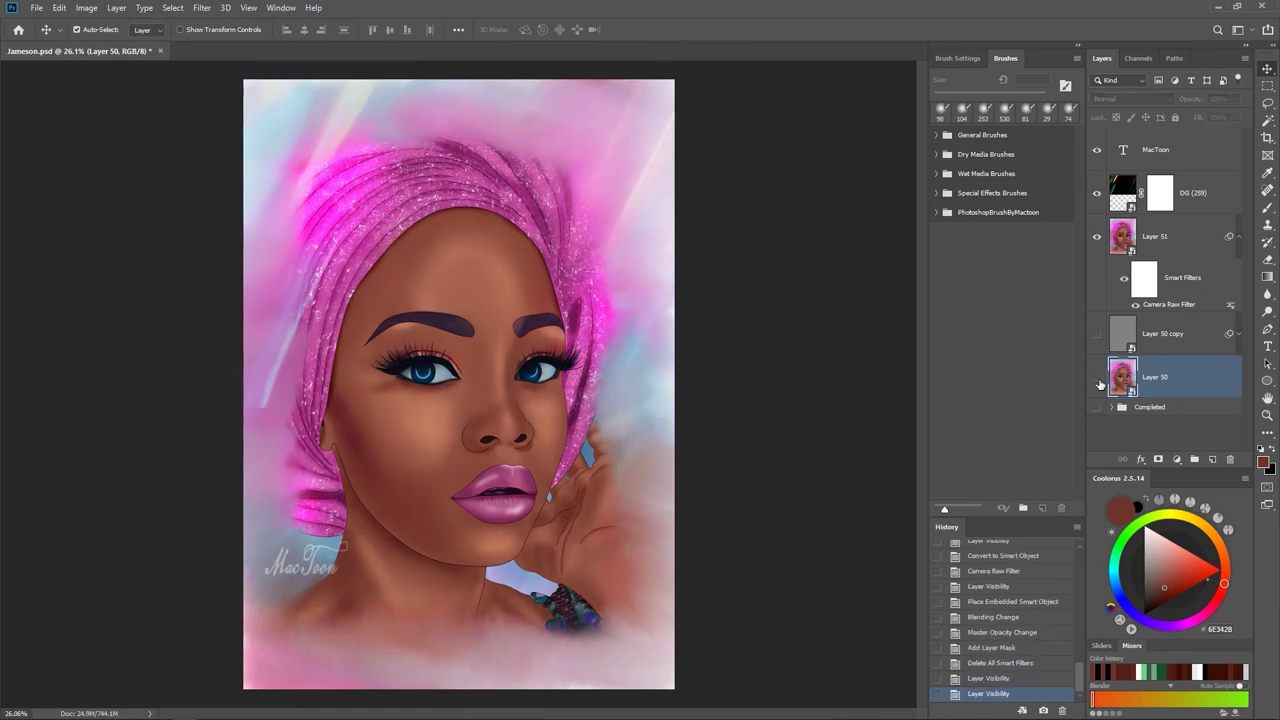
alt+click(1098, 382)
alt+click(1098, 382)
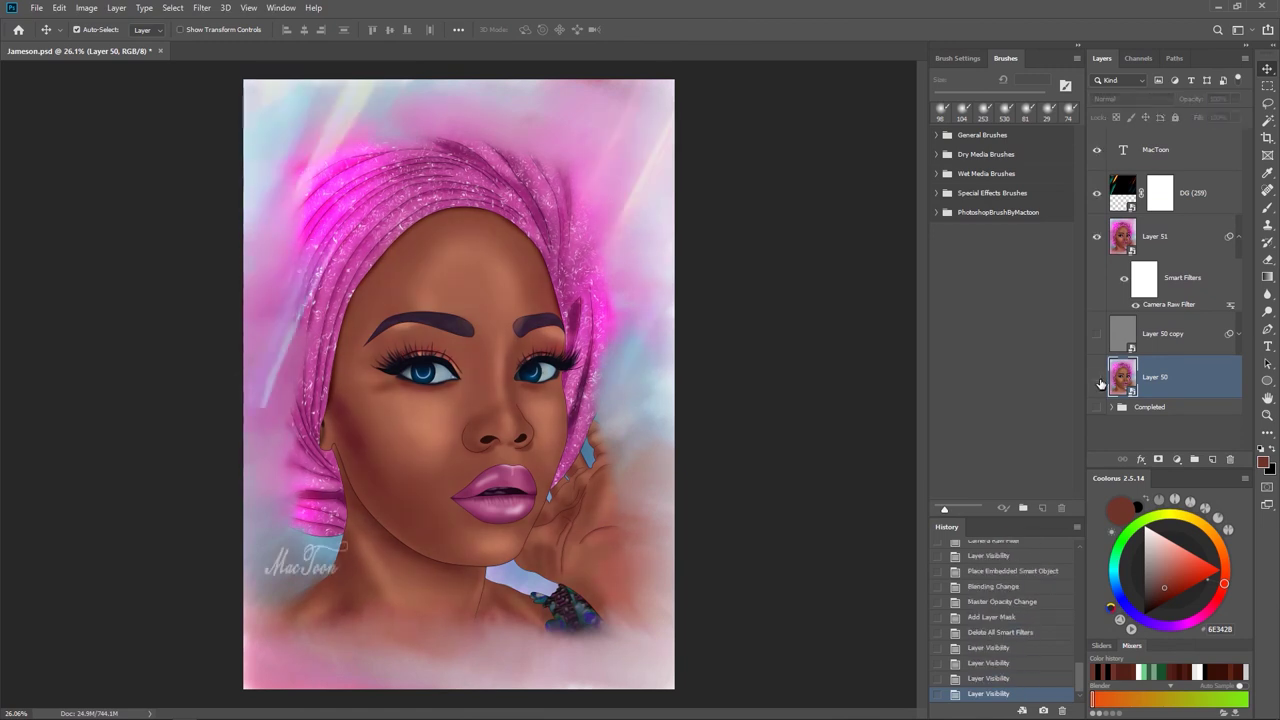